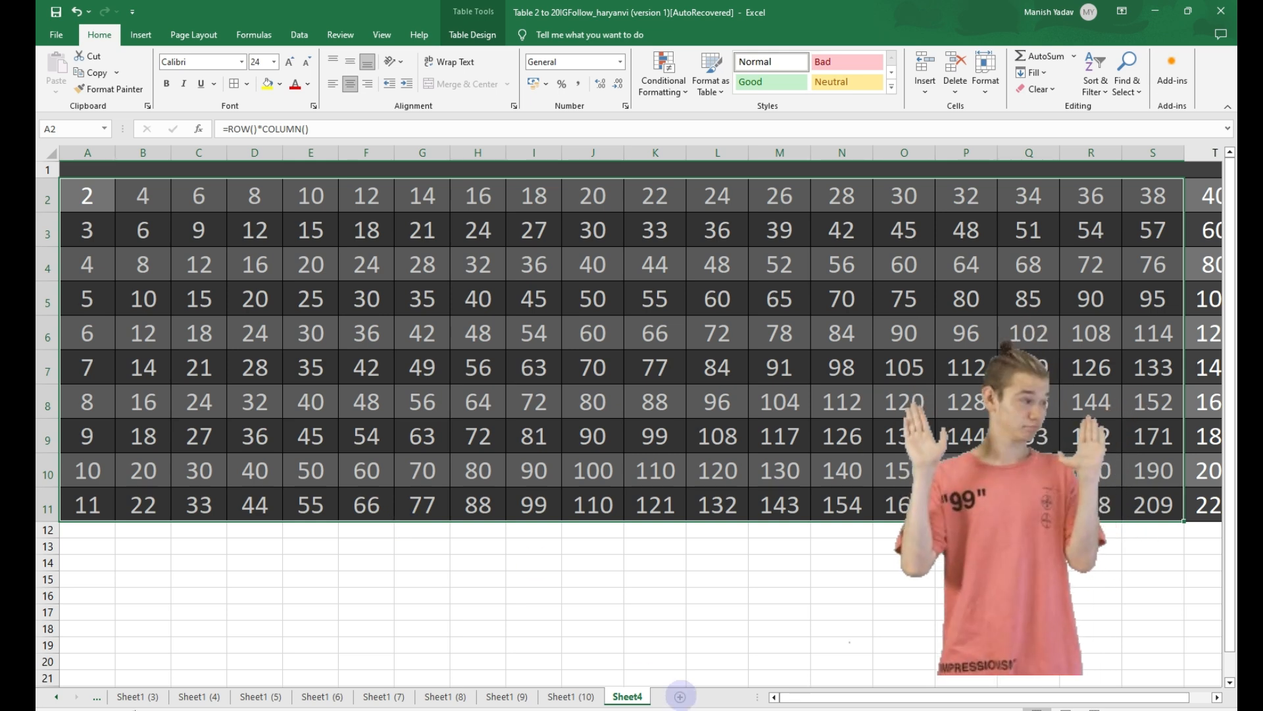
# Add a new blank worksheet after Sheet4.
pyautogui.click(680, 697)
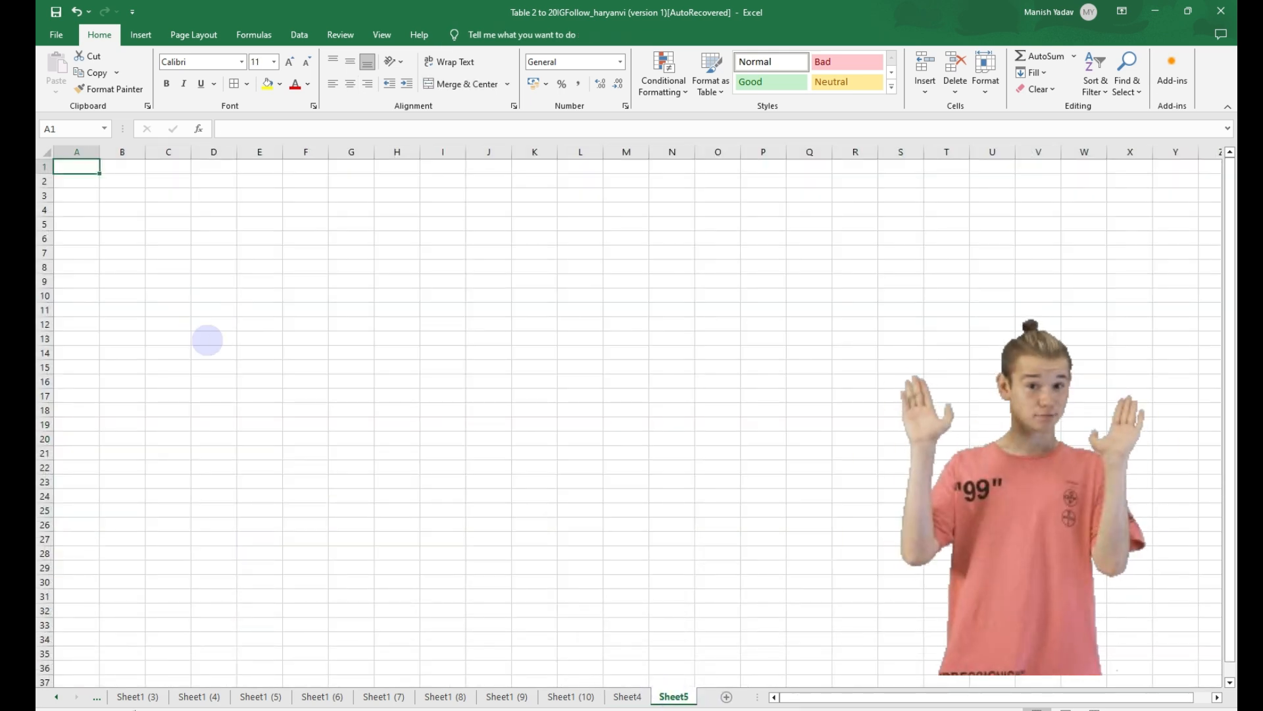
pyautogui.scroll(1, 197, 333)
pyautogui.scroll(1, 188, 329)
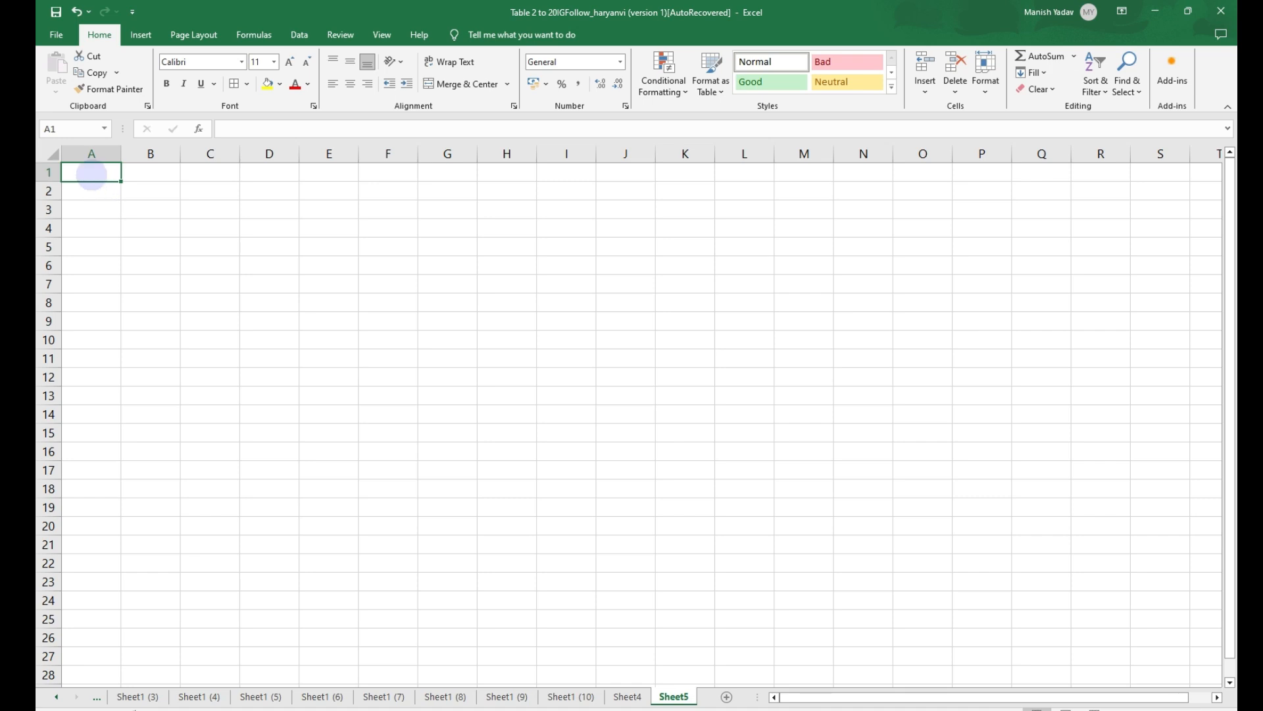
# Highlight row 4, column C and then columns C to F to examine the sheet's row and column layout.
pyautogui.click(47, 228)
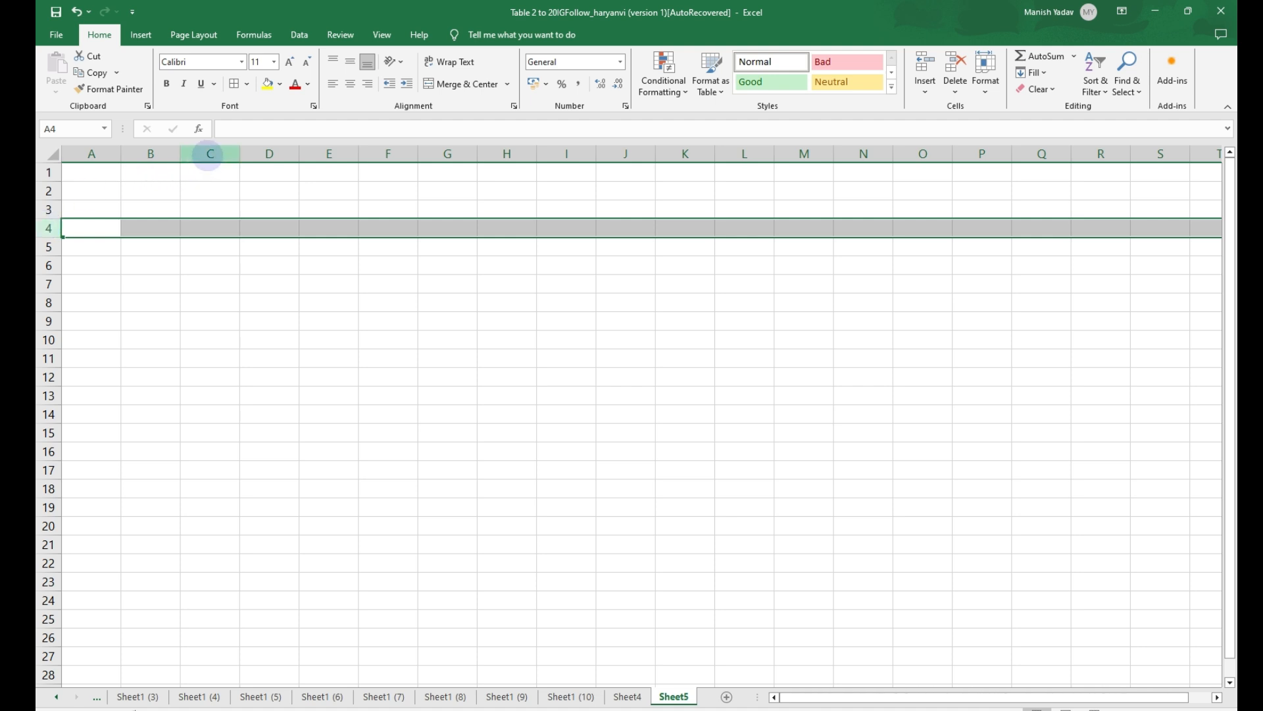
pyautogui.click(208, 153)
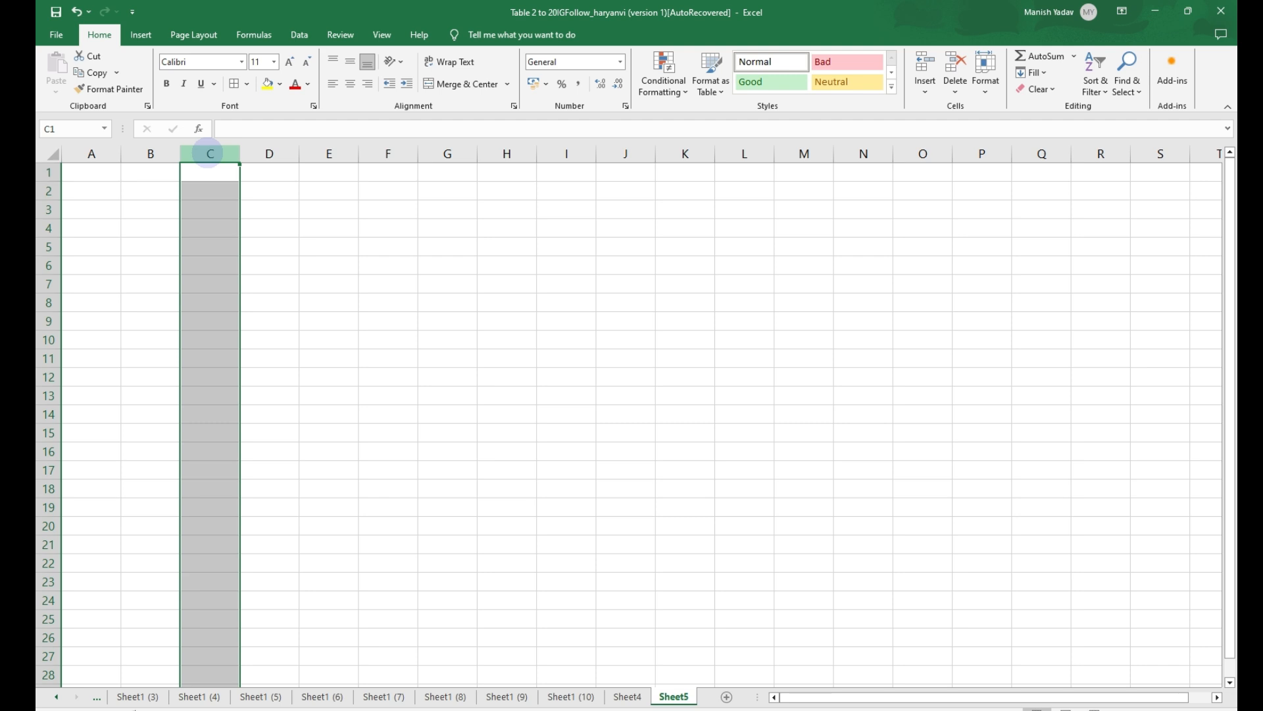
pyautogui.moveTo(211, 153); pyautogui.dragTo(409, 158)
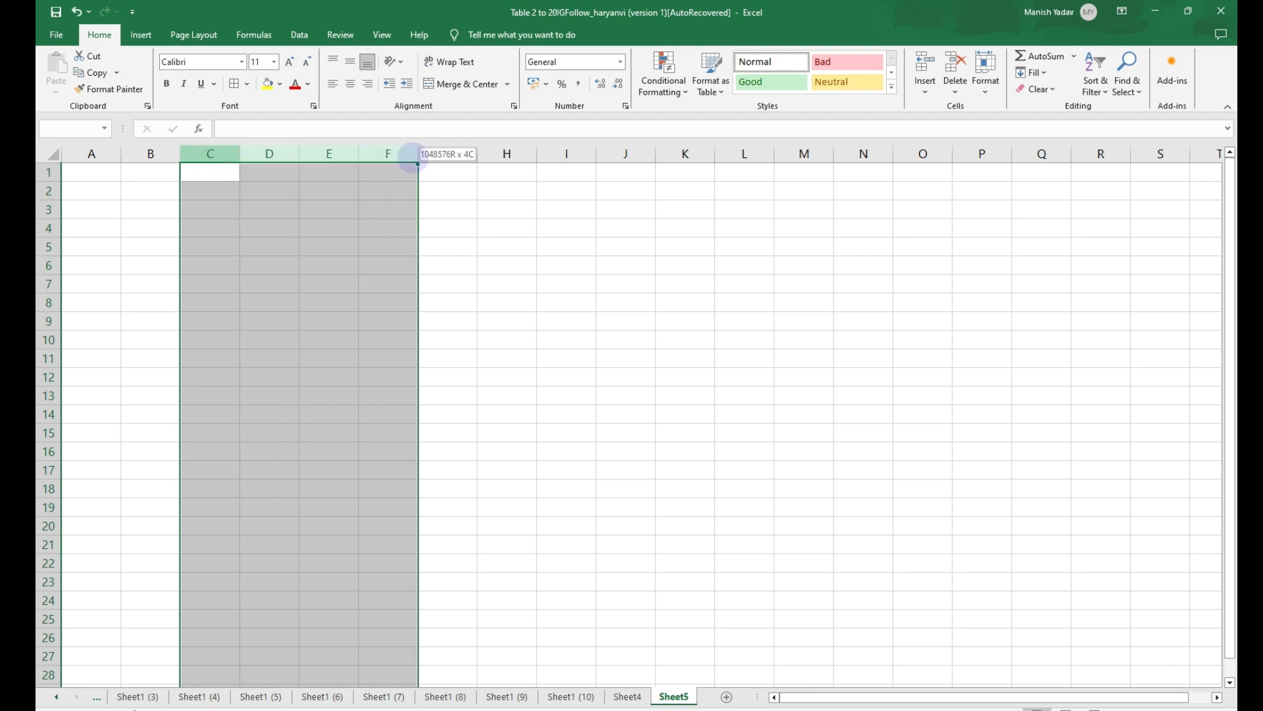
pyautogui.moveTo(49, 227); pyautogui.dragTo(61, 272)
pyautogui.click(172, 316)
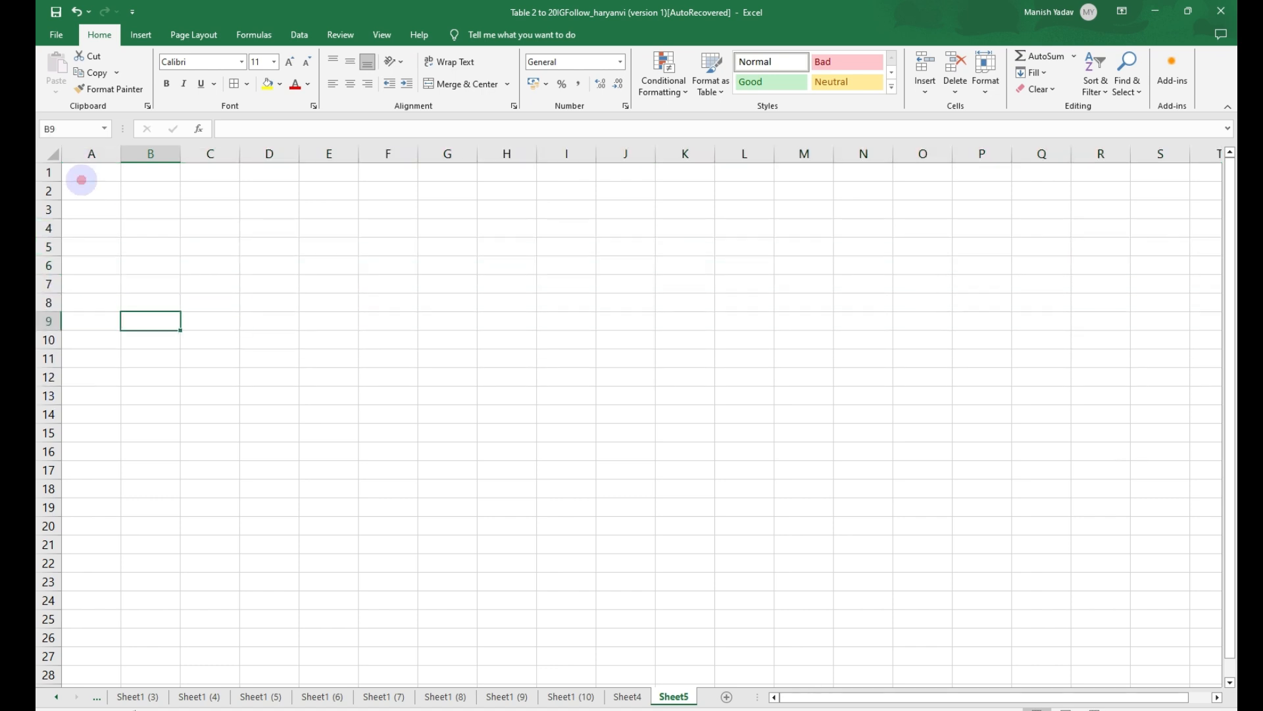
# Enter the formula =ROW()*COLUMN() in cell A1, accepting the proposed multiplication correction.
pyautogui.click(81, 178)
pyautogui.write('=')
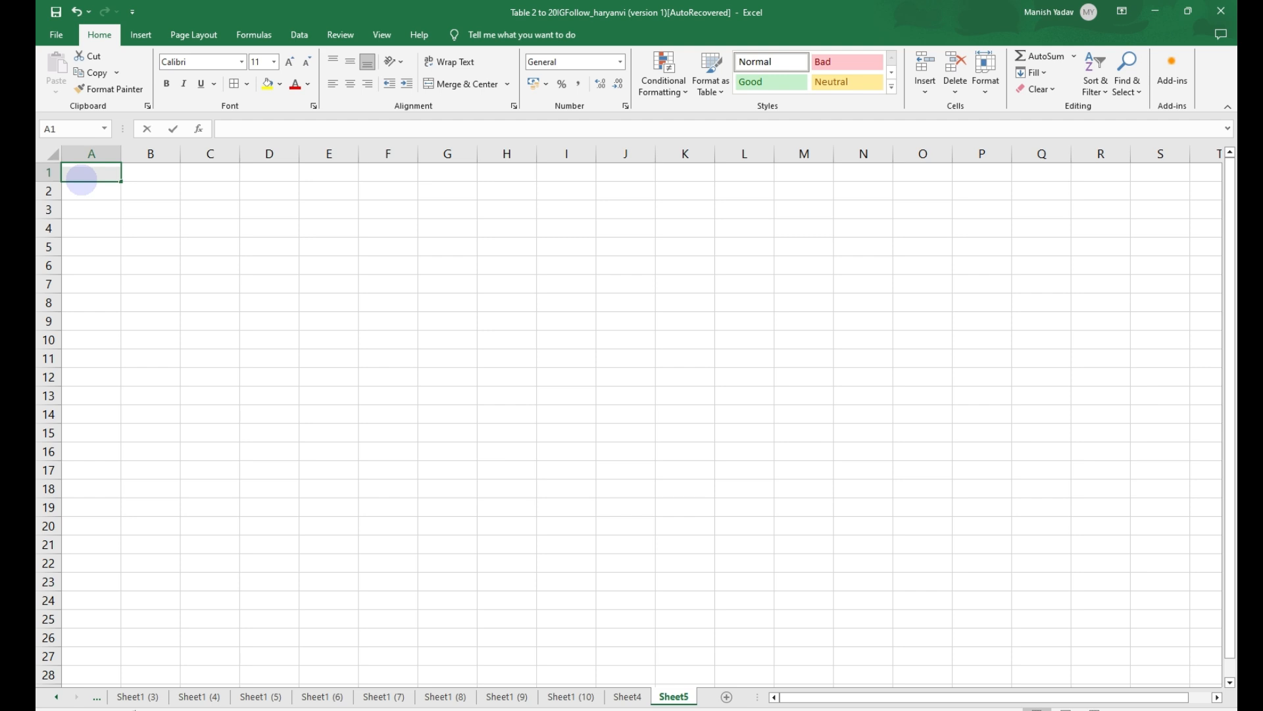
pyautogui.write('row')
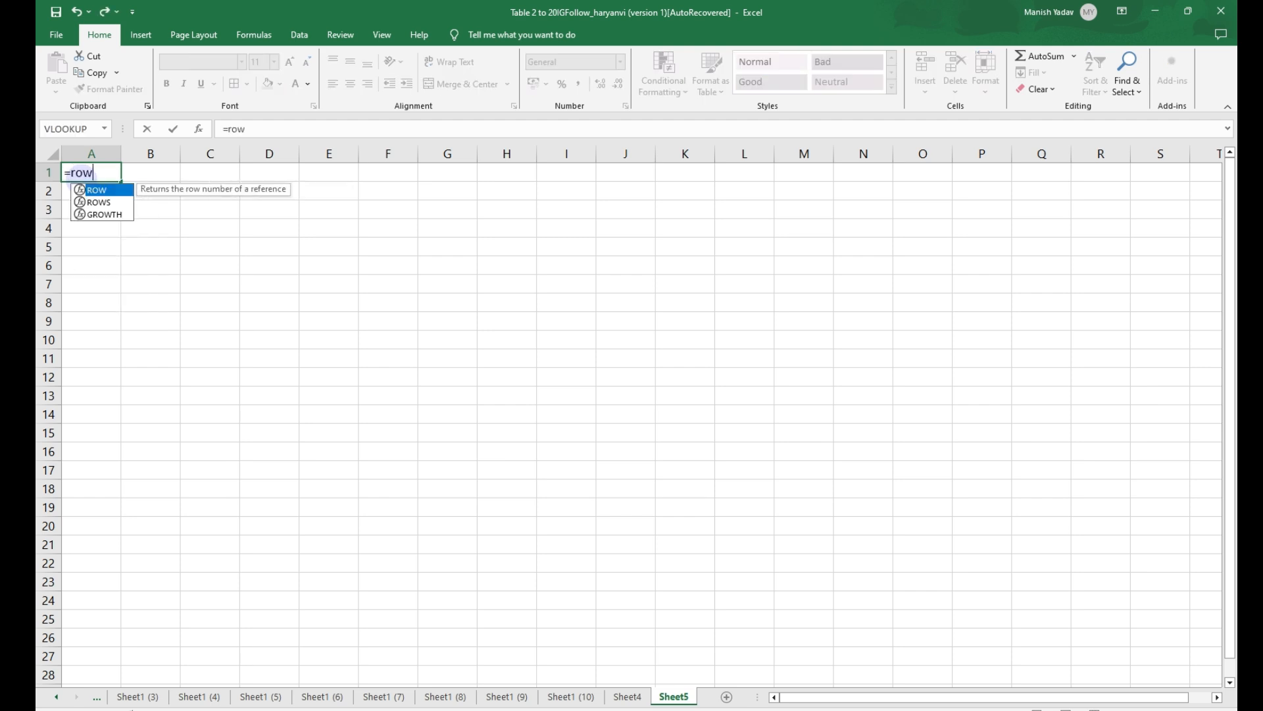
pyautogui.press('Tab')
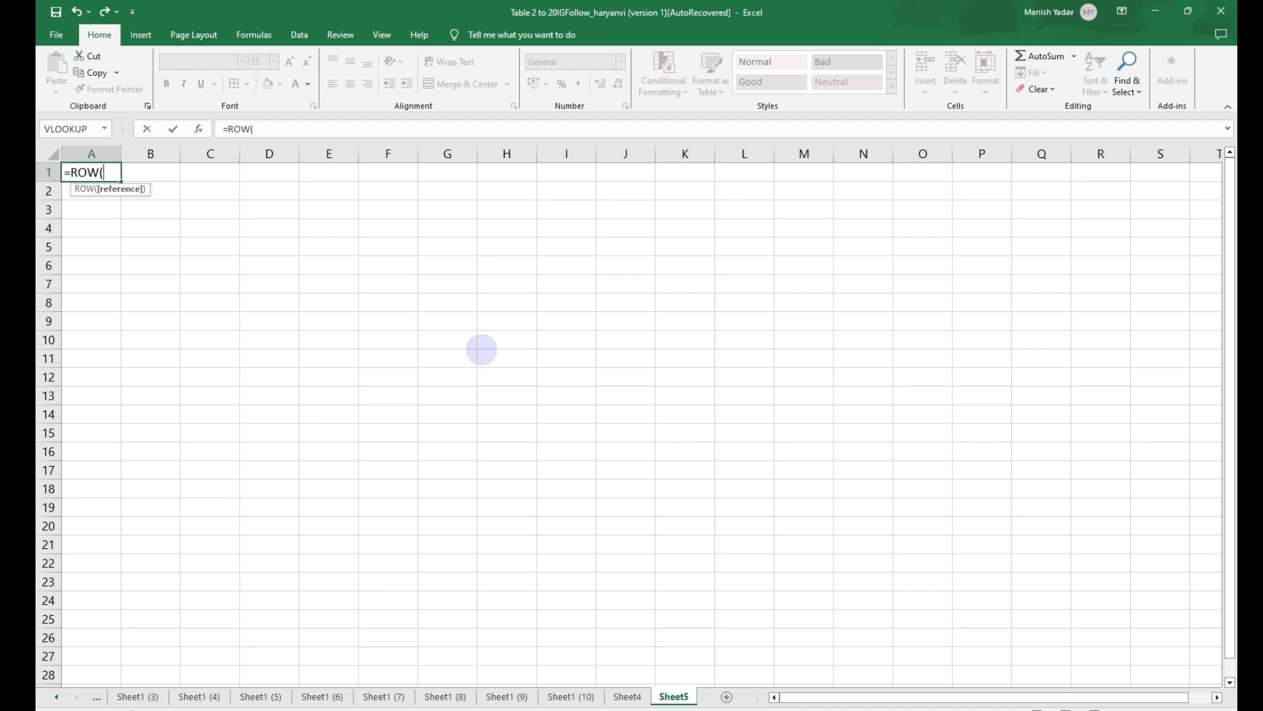
pyautogui.write(')')
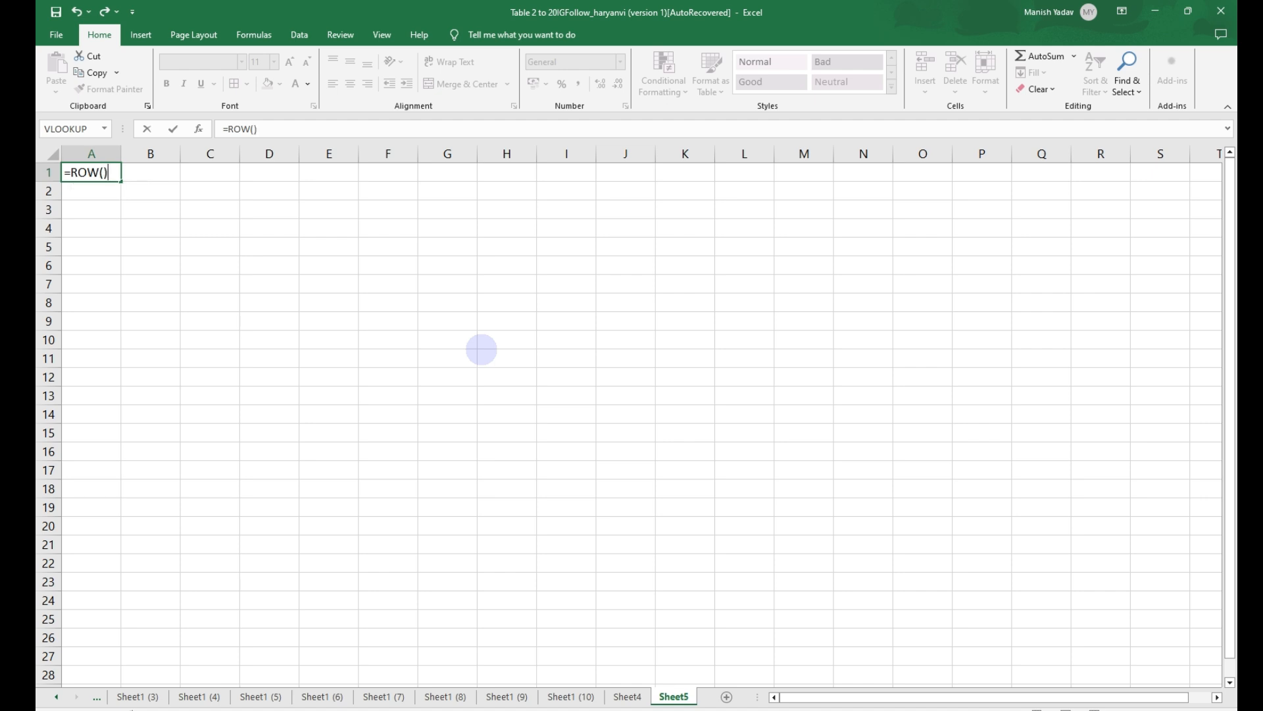
pyautogui.write('col')
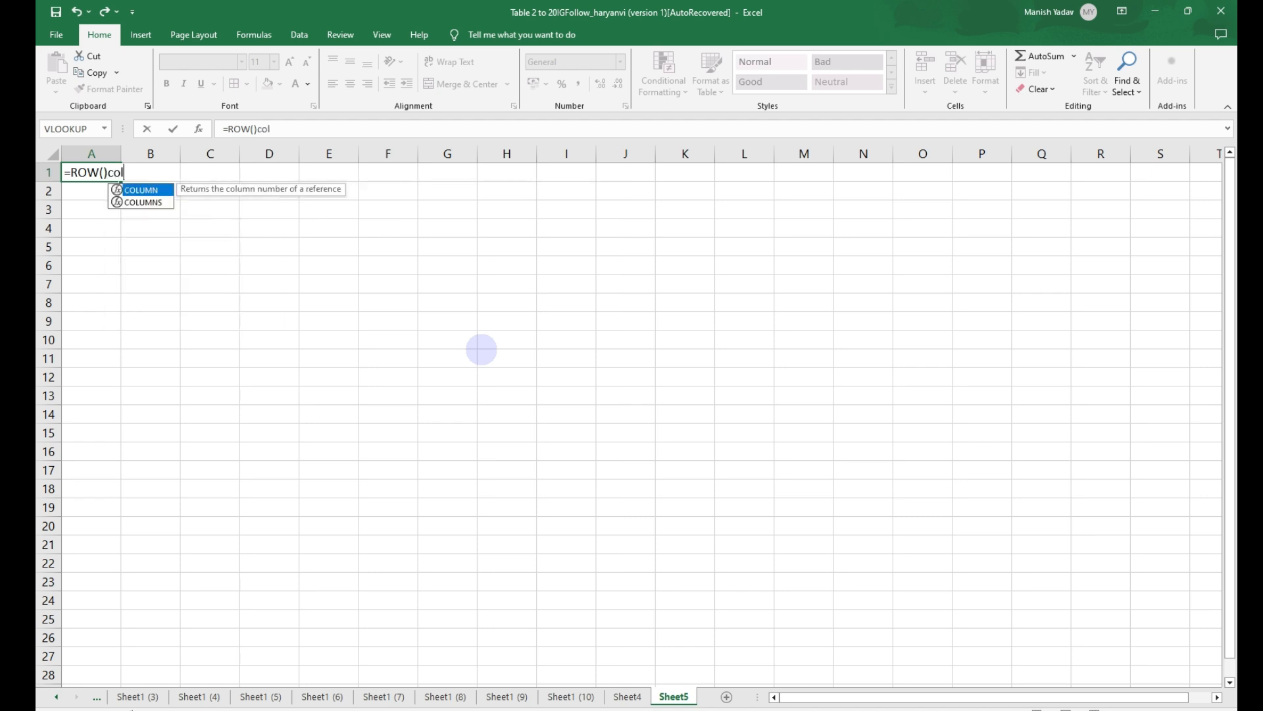
pyautogui.press('Tab')
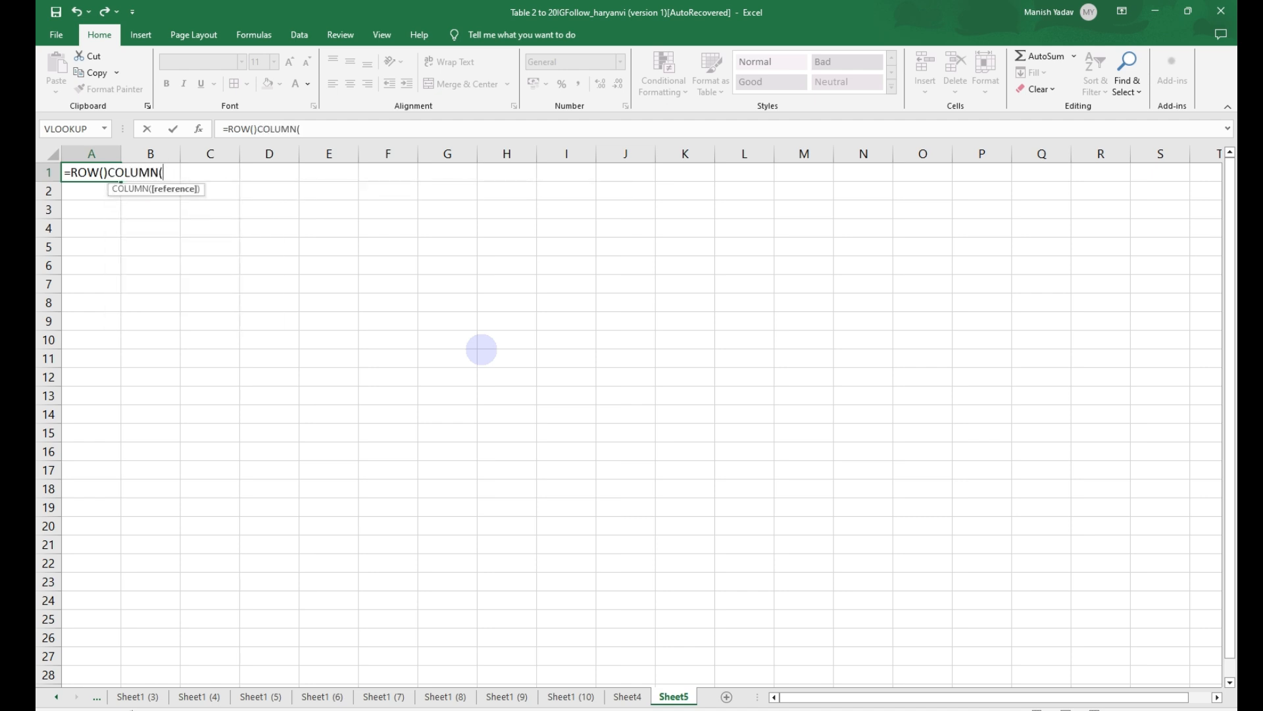
pyautogui.write(')')
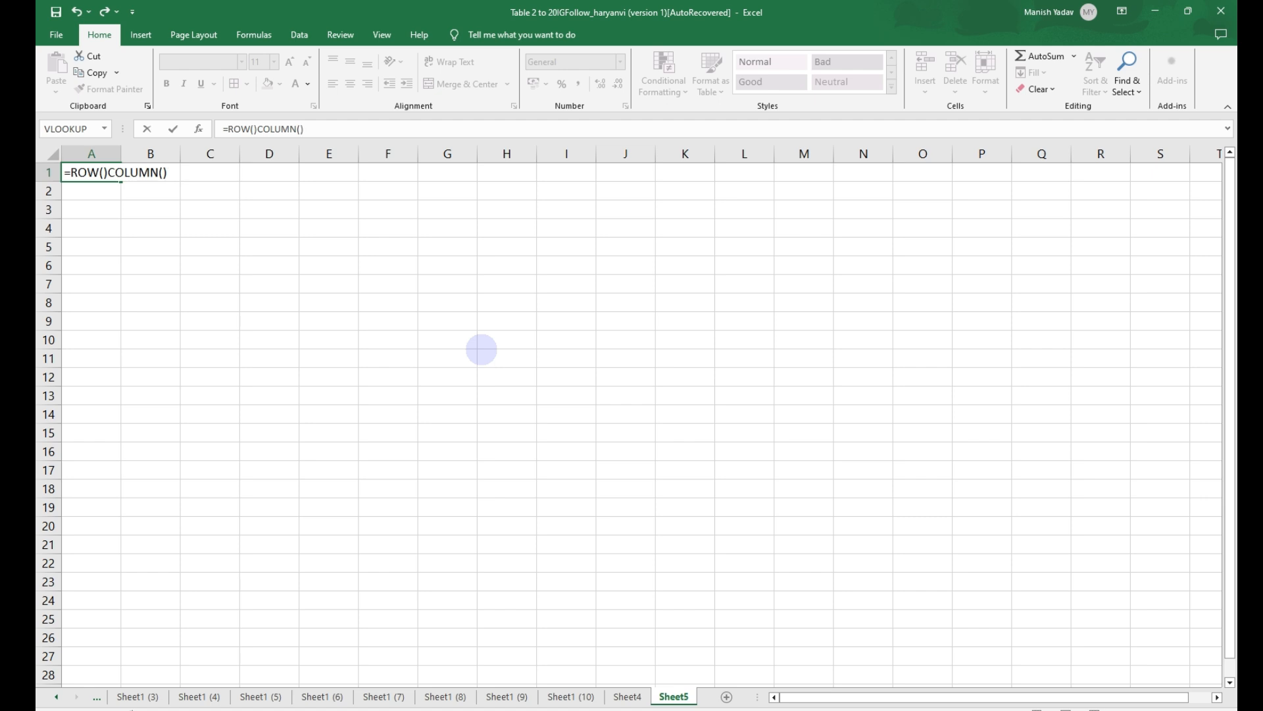
pyautogui.press('Return')
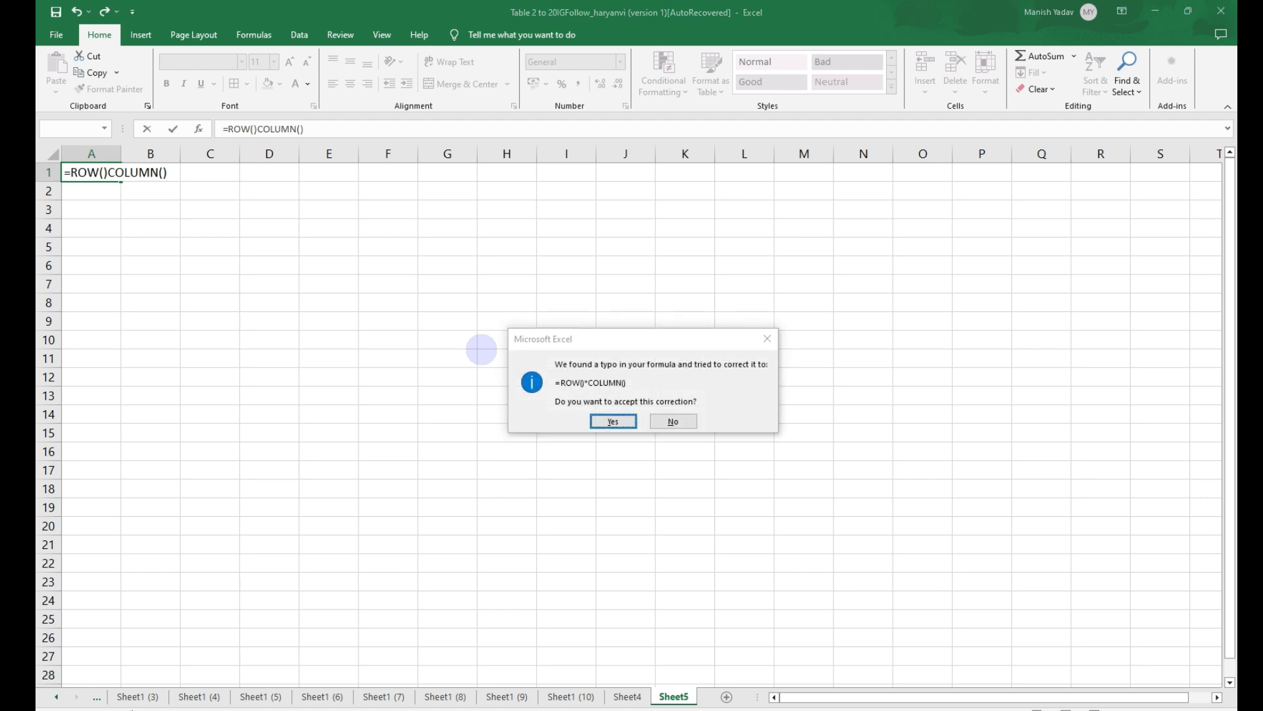
pyautogui.press('Return')
pyautogui.click(113, 174)
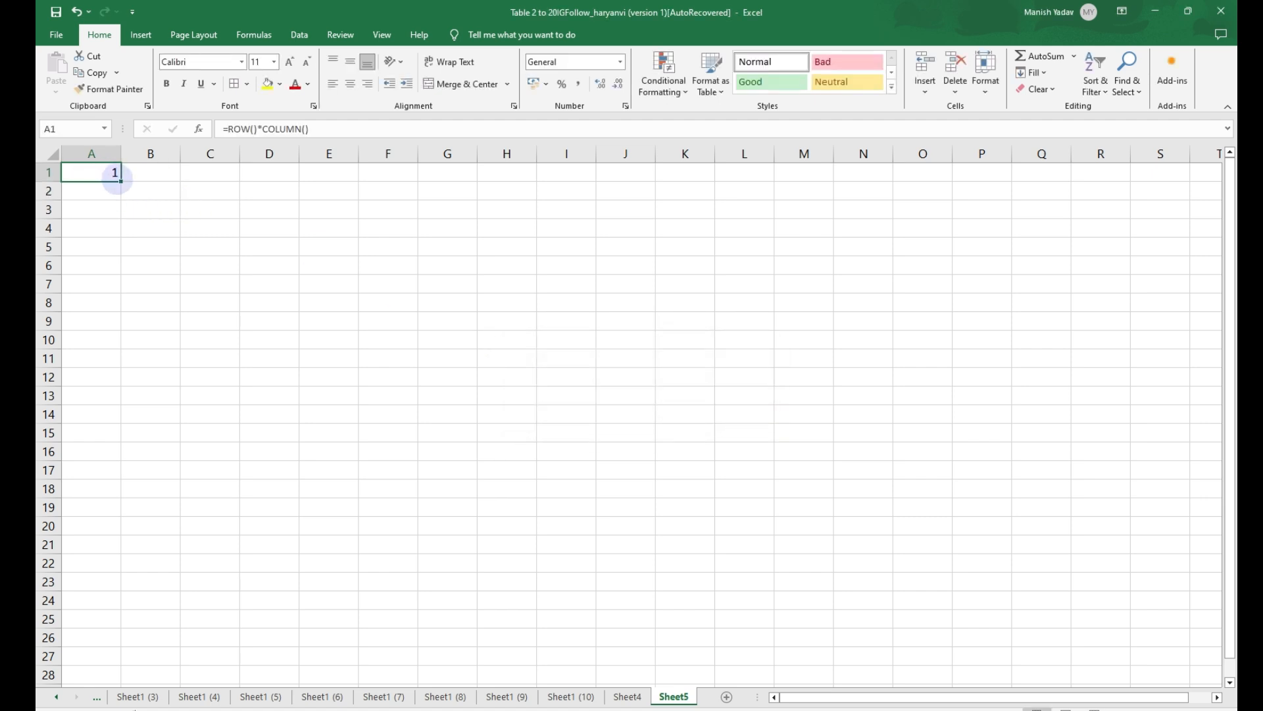
# Fill the A1 formula across to column S and down to row 23.
pyautogui.moveTo(118, 178); pyautogui.dragTo(897, 256)
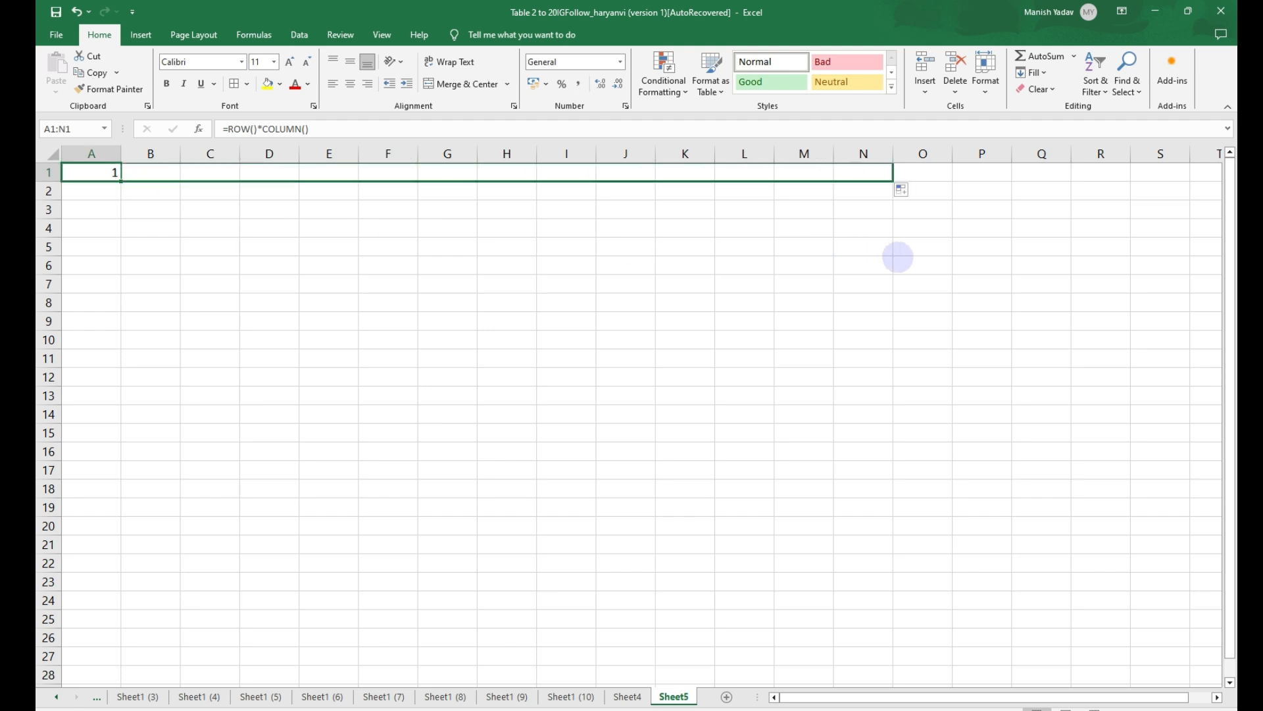
pyautogui.moveTo(891, 180); pyautogui.dragTo(1186, 566)
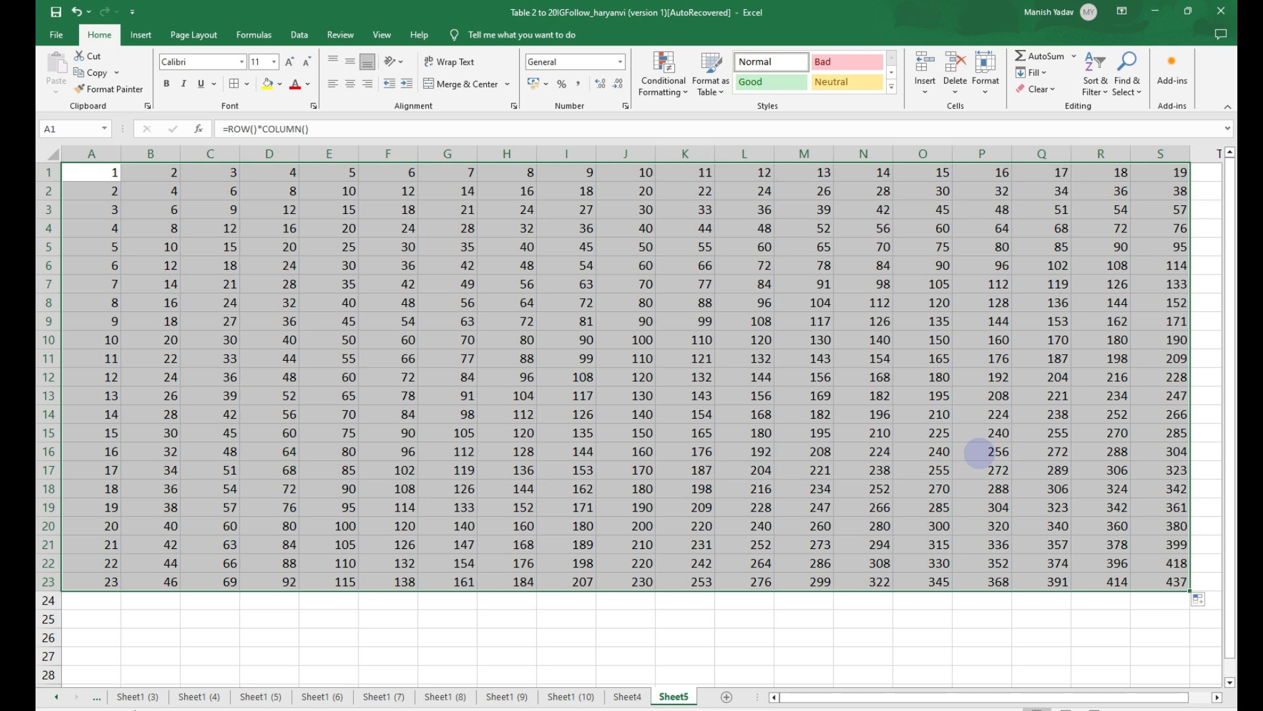
# Centre the contents of the whole table and autofit its column widths.
pyautogui.click(262, 380)
pyautogui.hotkey('ctrl', 'a')
pyautogui.hotkey('alt', 'h')
pyautogui.press('a')
pyautogui.press('c')
pyautogui.hotkey('alt', 'h')
pyautogui.press('o')
pyautogui.press('i')
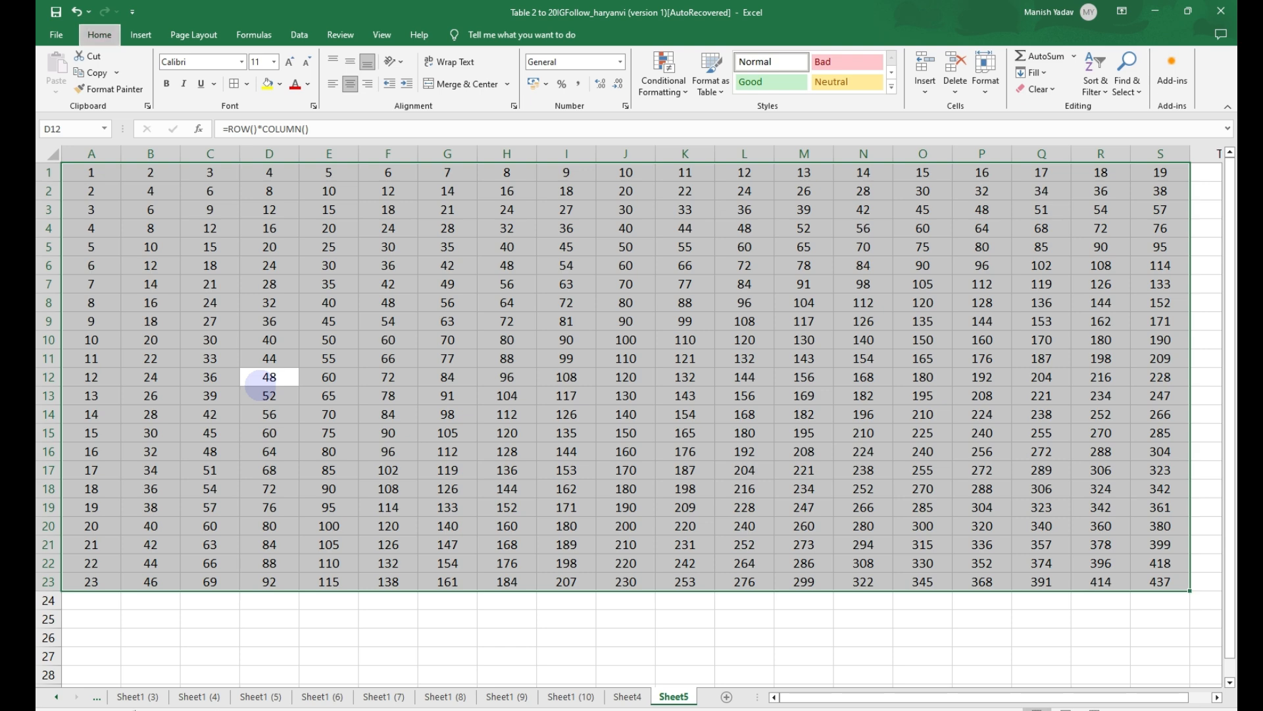
pyautogui.press('Home')
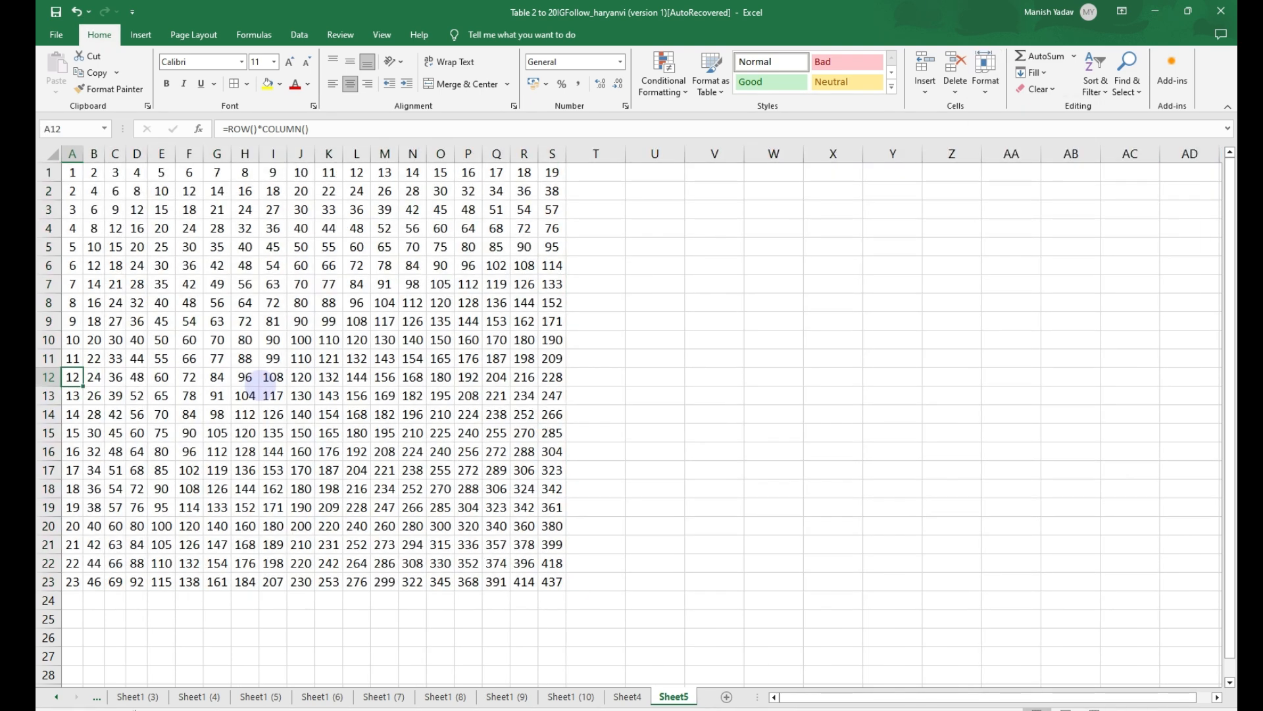
# Extend the multiplication formula from column S into column T for rows 1 to 23.
pyautogui.moveTo(553, 173); pyautogui.dragTo(614, 595)
pyautogui.click(594, 394)
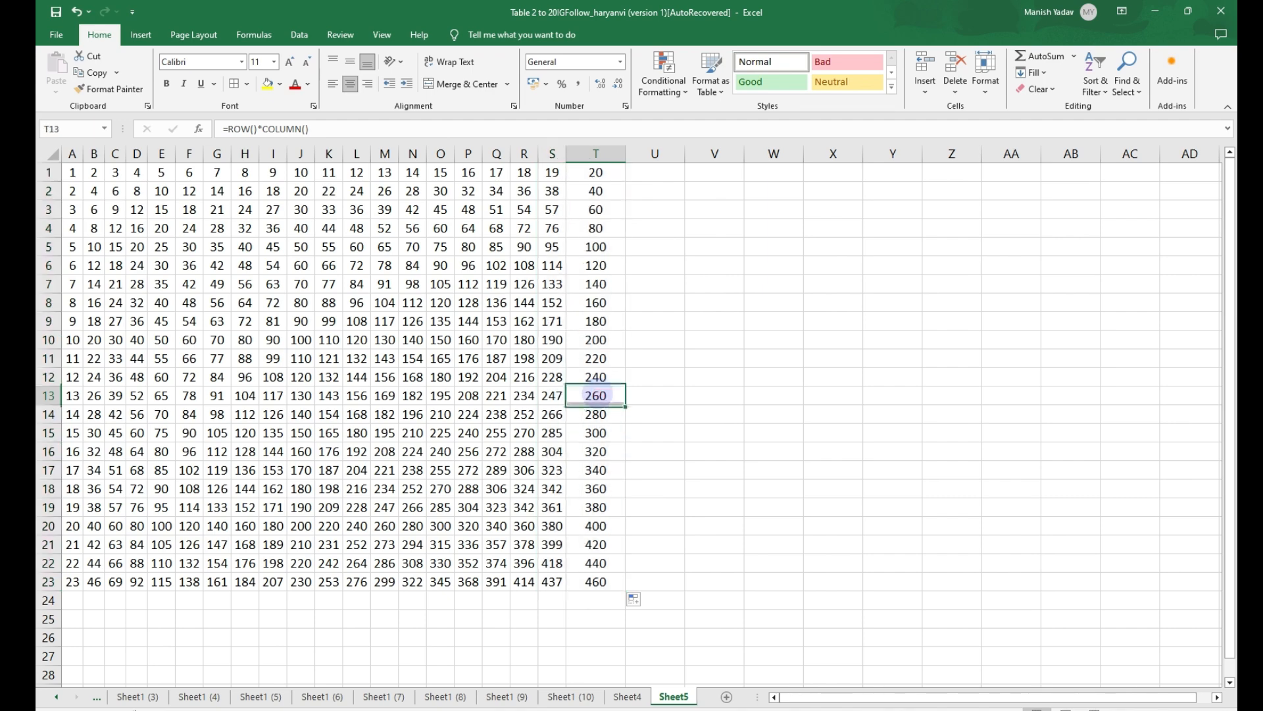
# Delete the whole formula-based multiplication table from the sheet.
pyautogui.press('Home')
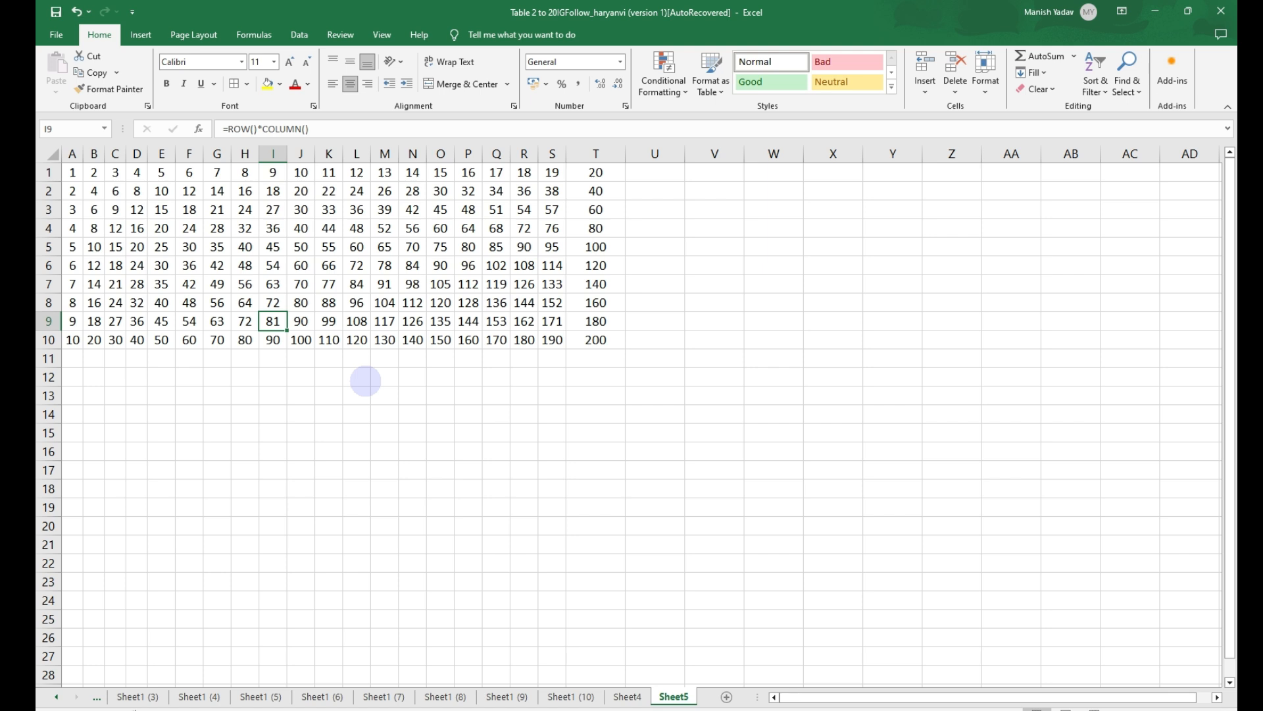
pyautogui.hotkey('ctrl', 'a')
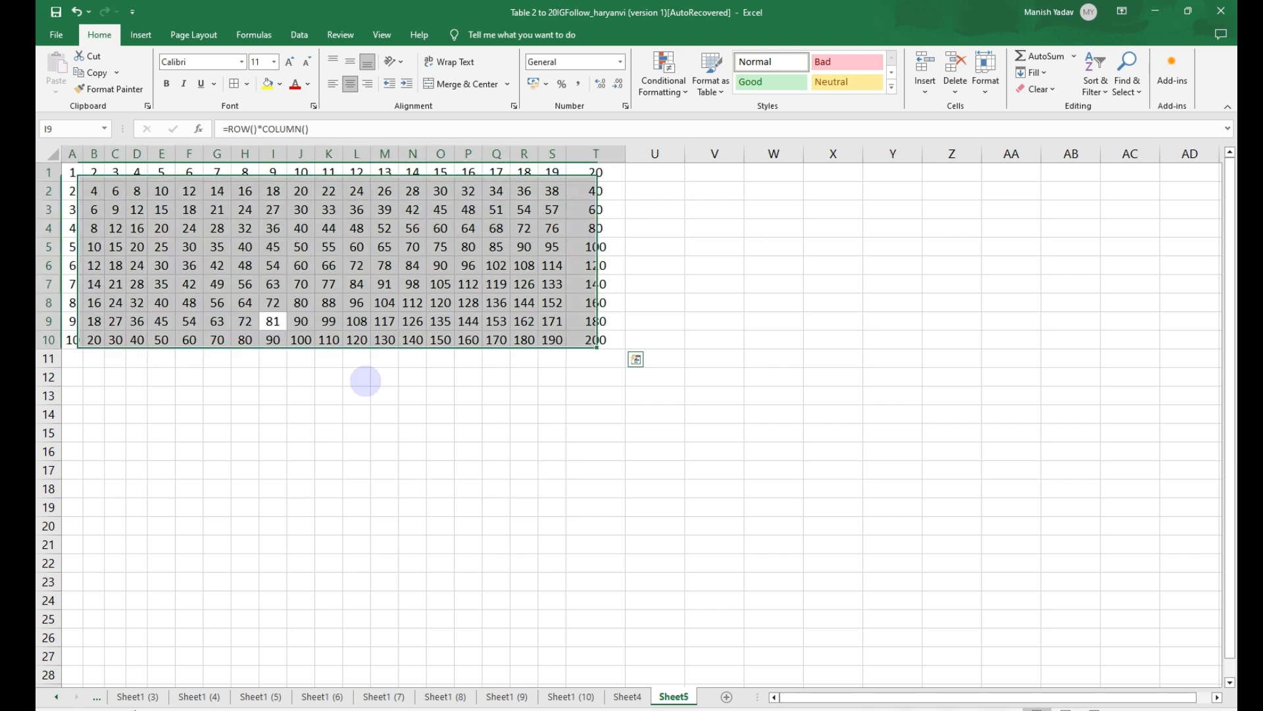
pyautogui.press('Delete')
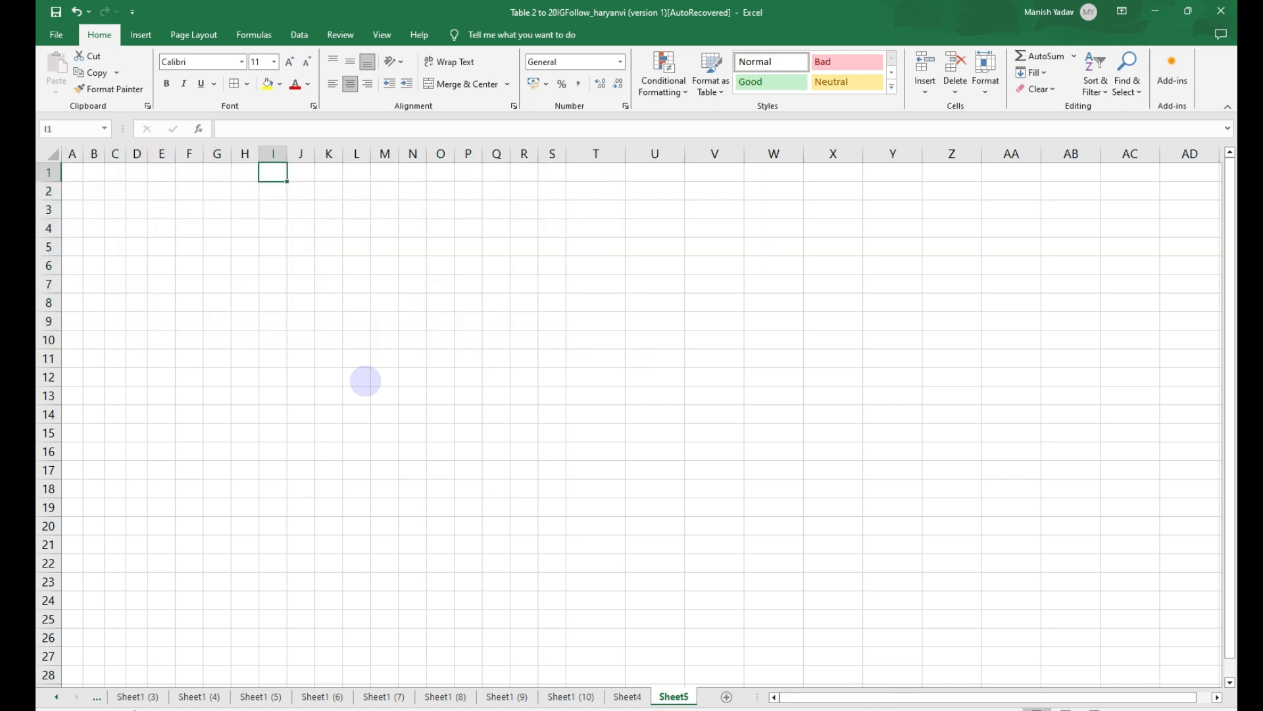
# Enter 1 in cell B1 as the start of the header row.
pyautogui.press('Home')
pyautogui.press('Right')
pyautogui.write('1')
pyautogui.hotkey('ctrl', 'Return')
pyautogui.hotkey('shift', 'Right')
pyautogui.hotkey('shift', 'Right')
pyautogui.hotkey('shift', 'Right')
pyautogui.hotkey('shift', 'Right')
pyautogui.hotkey('shift', 'Right')
pyautogui.hotkey('shift', 'Right')
pyautogui.hotkey('shift', 'Right')
pyautogui.hotkey('shift', 'Right')
pyautogui.hotkey('shift', 'Right')
pyautogui.hotkey('shift', 'Right')
pyautogui.press('alt')
pyautogui.press('e')
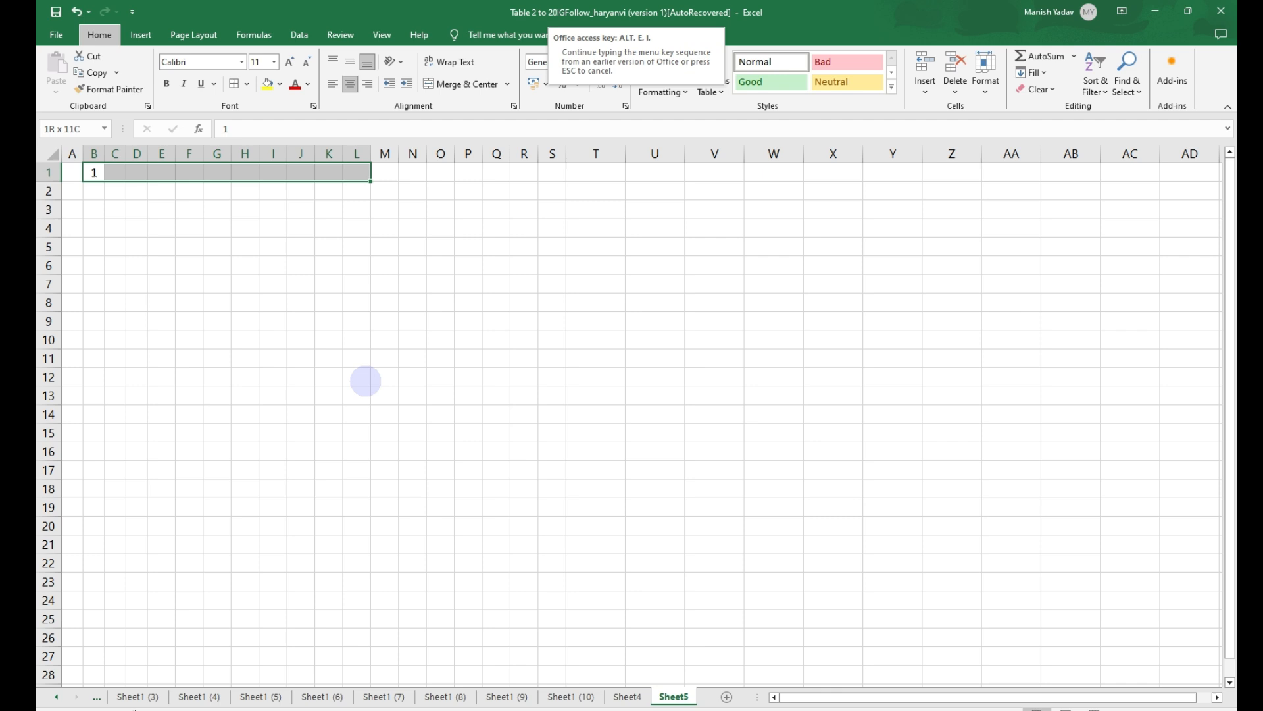
pyautogui.press('s')
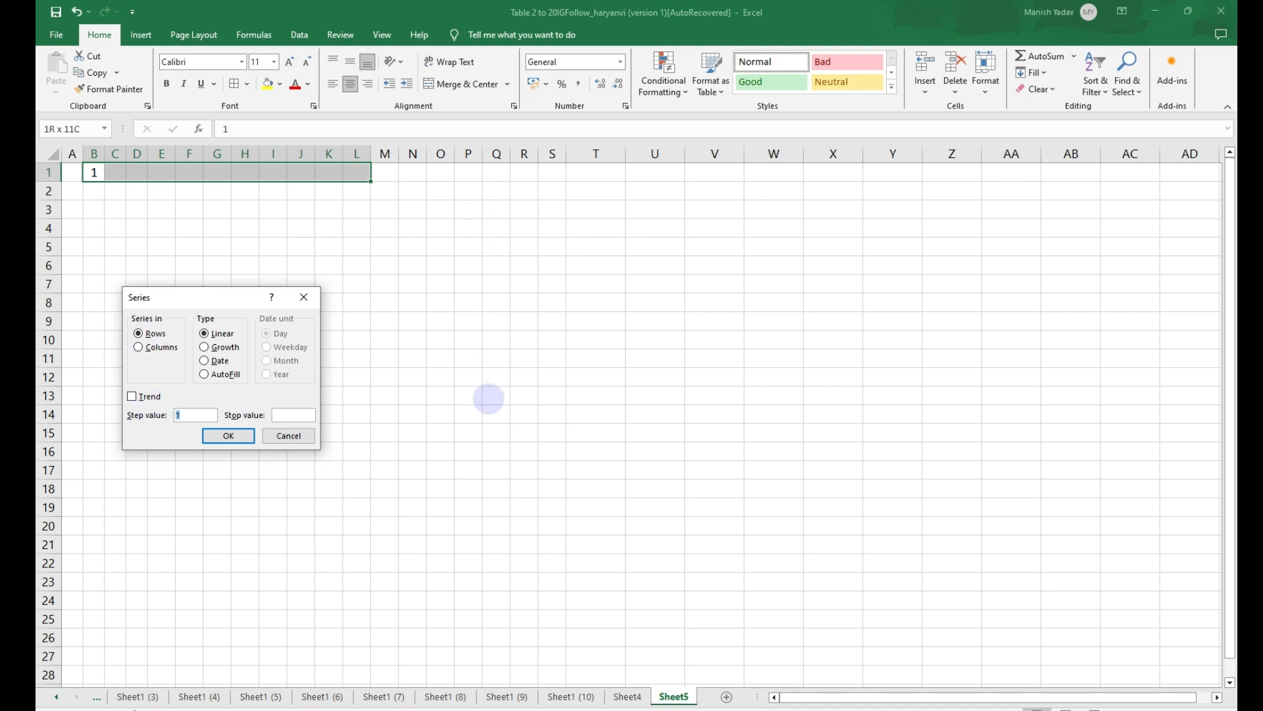
pyautogui.click(304, 297)
pyautogui.moveTo(451, 235); pyautogui.dragTo(452, 518)
pyautogui.hotkey('alt', 'h')
pyautogui.press('f')
pyautogui.press('i')
pyautogui.press('s')
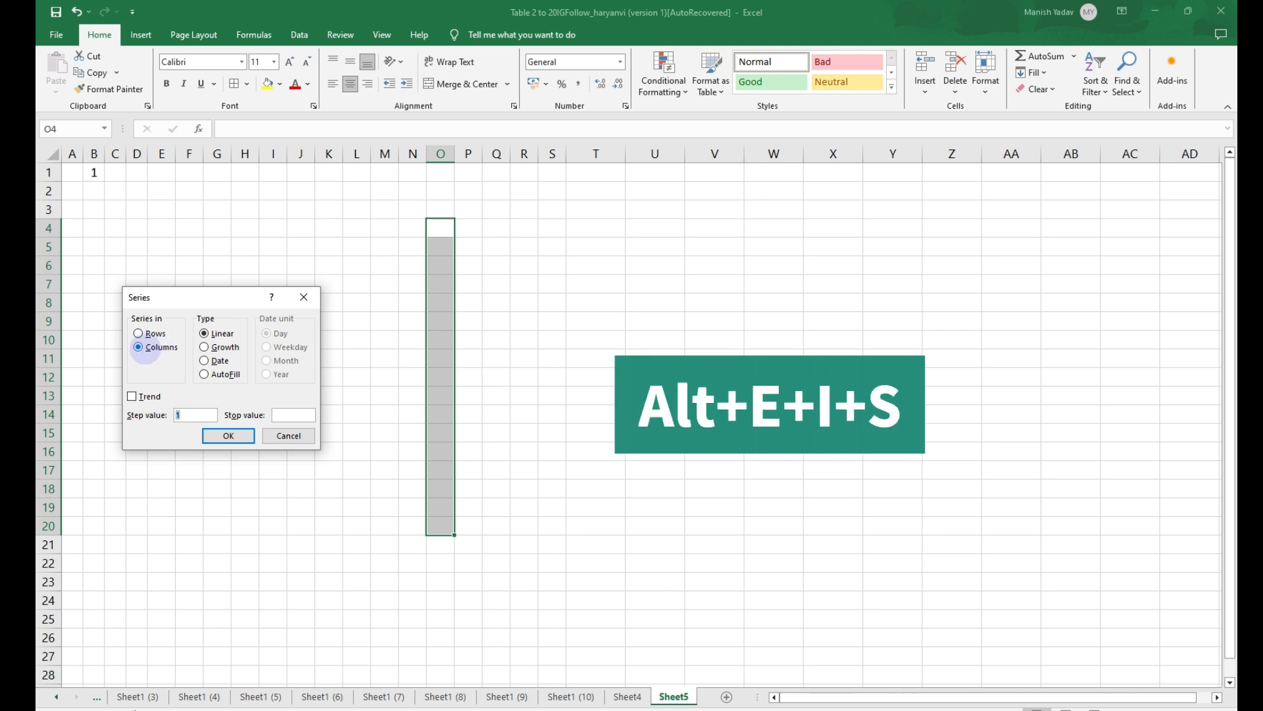
pyautogui.press('Escape')
# Fill a linear series across row 1 from B1 with step value 1 and stop value 10.
pyautogui.moveTo(94, 172); pyautogui.dragTo(444, 172)
pyautogui.hotkey('alt', 'e')
pyautogui.press('i')
pyautogui.press('s')
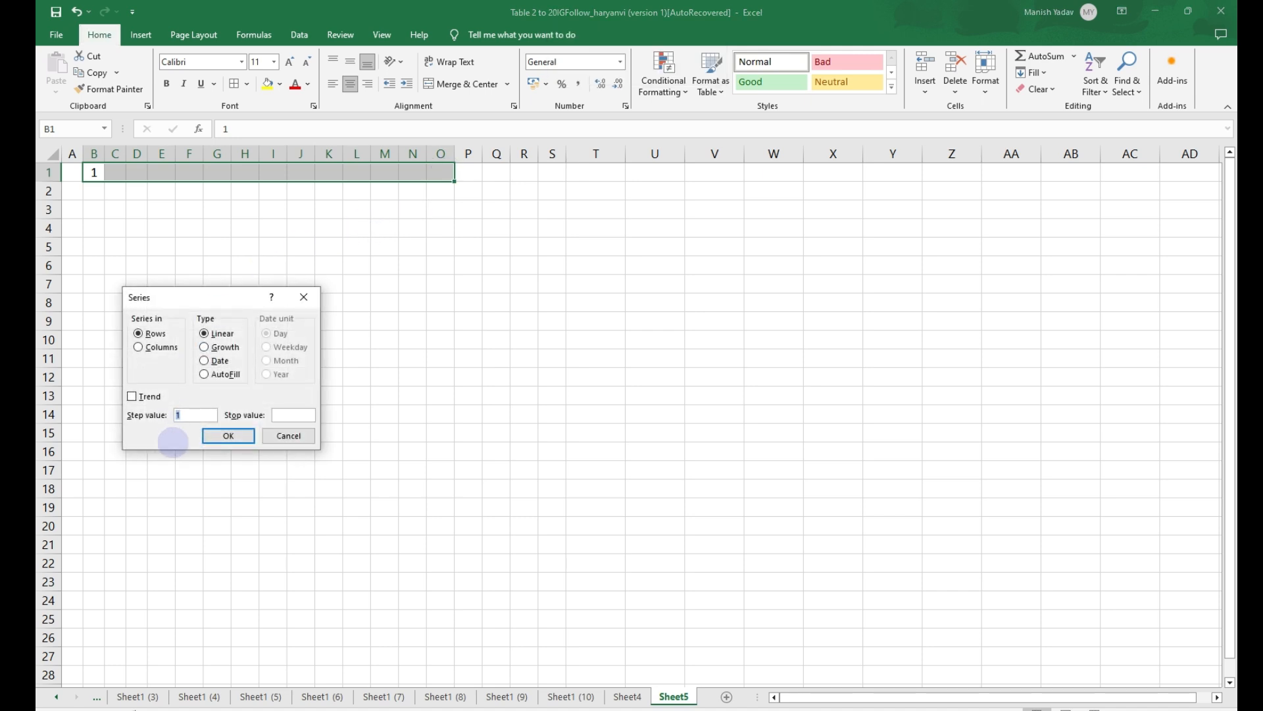
pyautogui.click(285, 414)
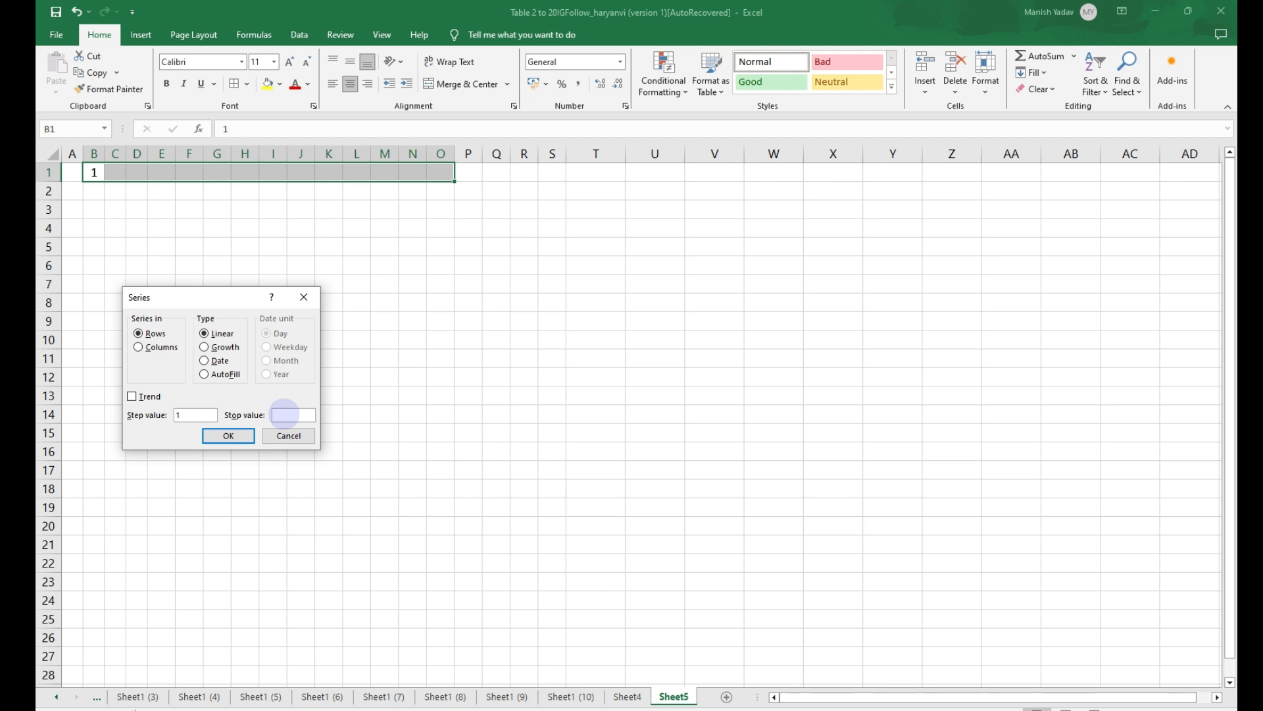
pyautogui.write('10')
pyautogui.press('Return')
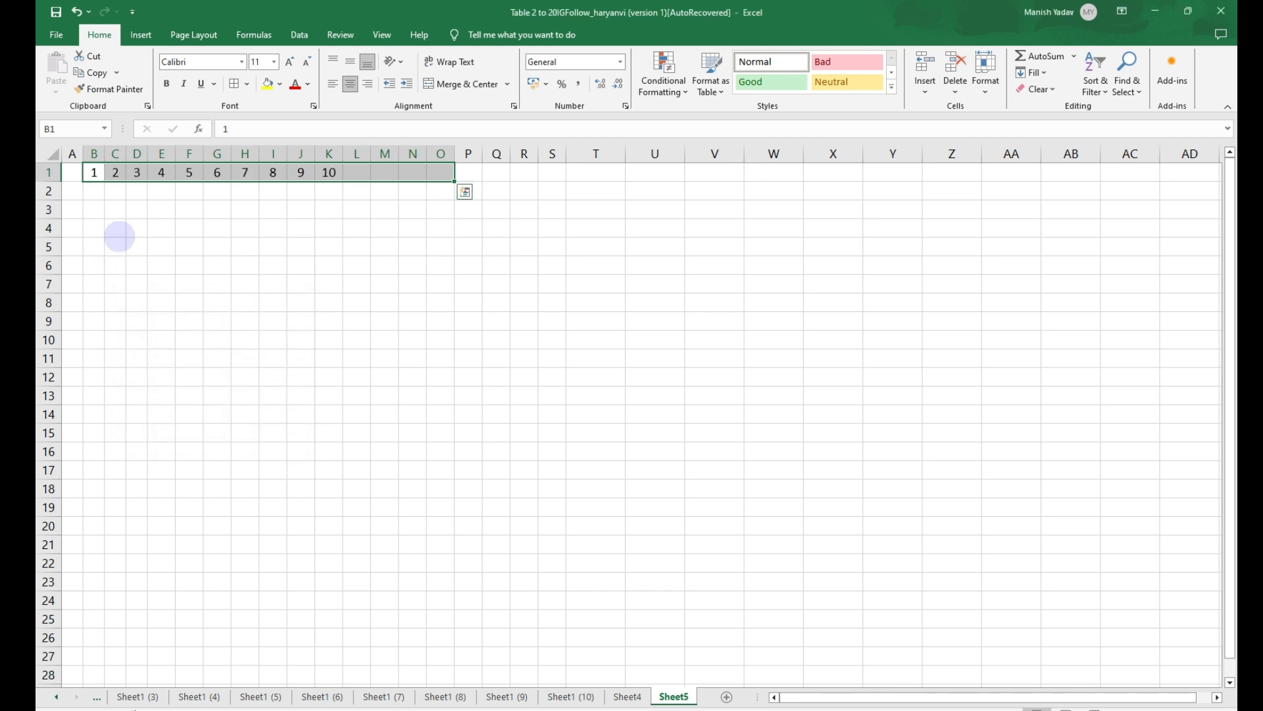
# Enter 1 in cell A2 and fill a linear series from it down column A with the Series command.
pyautogui.click(116, 228)
pyautogui.click(71, 190)
pyautogui.write('1')
pyautogui.press('Return')
pyautogui.press('Down')
pyautogui.press('Down')
pyautogui.press('Down')
pyautogui.press('Down')
pyautogui.press('Down')
pyautogui.press('Down')
pyautogui.press('Down')
pyautogui.press('Down')
pyautogui.press('Down')
pyautogui.press('Down')
pyautogui.press('Down')
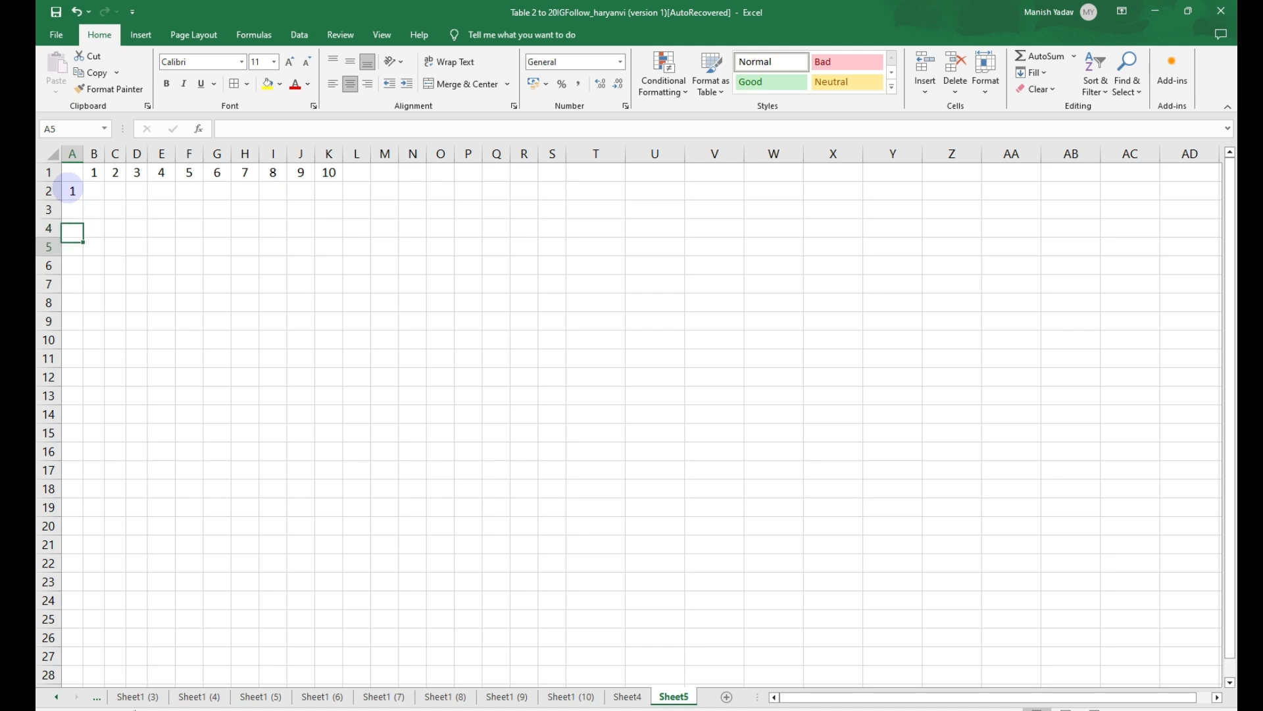
pyautogui.hotkey('ctrl', 'shift', 'Up')
pyautogui.press('alt')
pyautogui.press('h')
pyautogui.press('f')
pyautogui.press('i')
pyautogui.press('s')
pyautogui.press('Return')
# Clear the surplus series numbers below 10 in column A.
pyautogui.hotkey('ctrl', 'Down')
pyautogui.press('Up')
pyautogui.press('Up')
pyautogui.hotkey('shift', 'Down')
pyautogui.hotkey('shift', 'Down')
pyautogui.press('Delete')
pyautogui.press('Up')
pyautogui.press('Up')
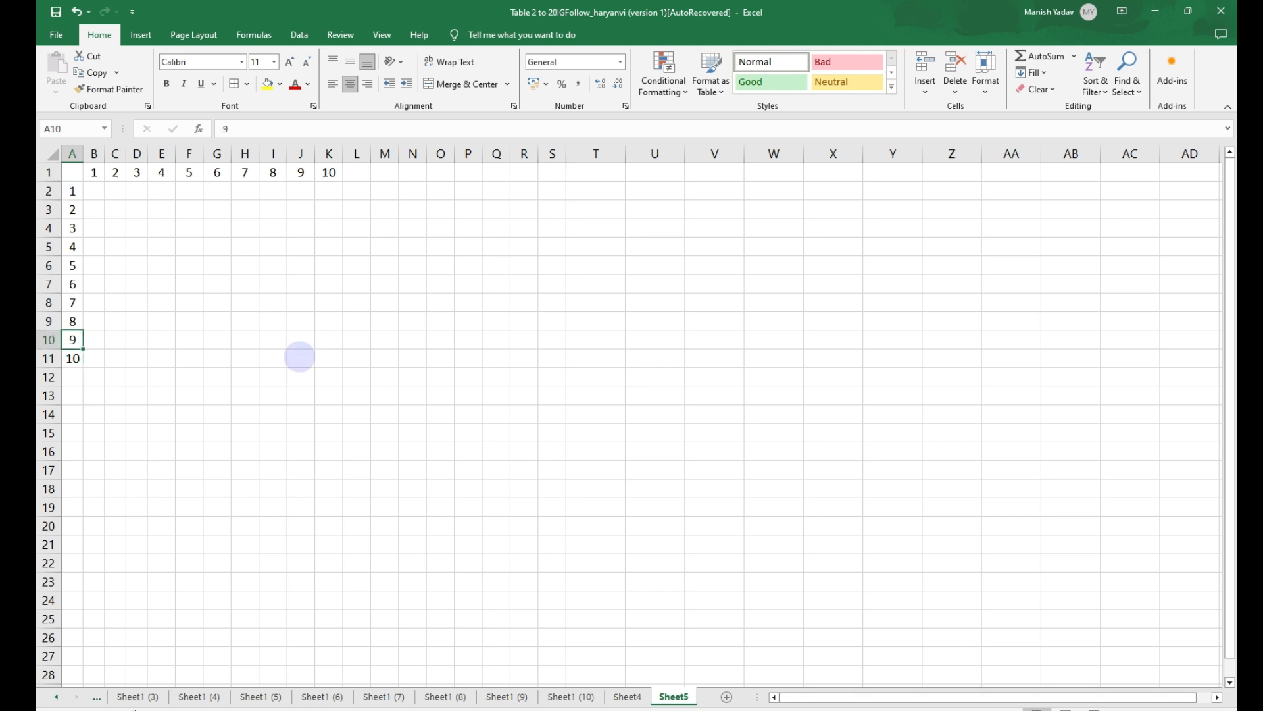
pyautogui.keyDown('ctrl'); pyautogui.scroll(2, 296, 353); pyautogui.keyUp('ctrl')
pyautogui.keyDown('ctrl'); pyautogui.scroll(4, 289, 371); pyautogui.keyUp('ctrl')
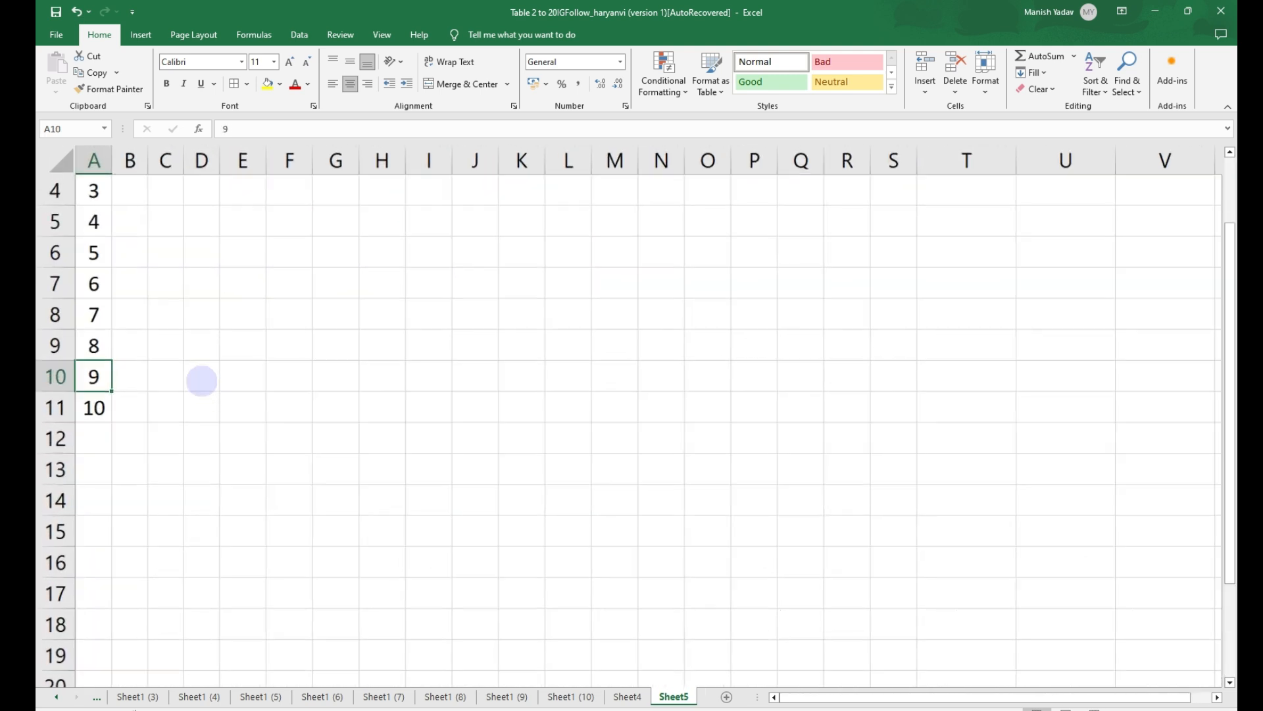
pyautogui.click(148, 238)
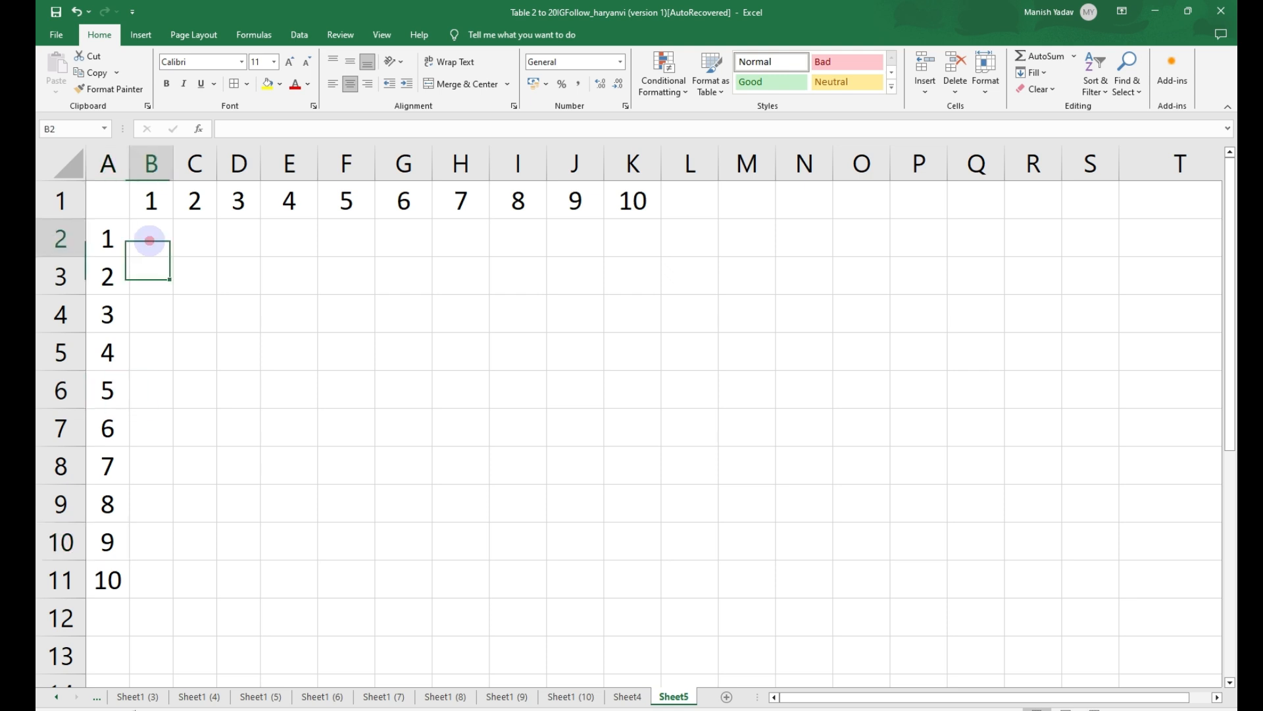
pyautogui.write('=')
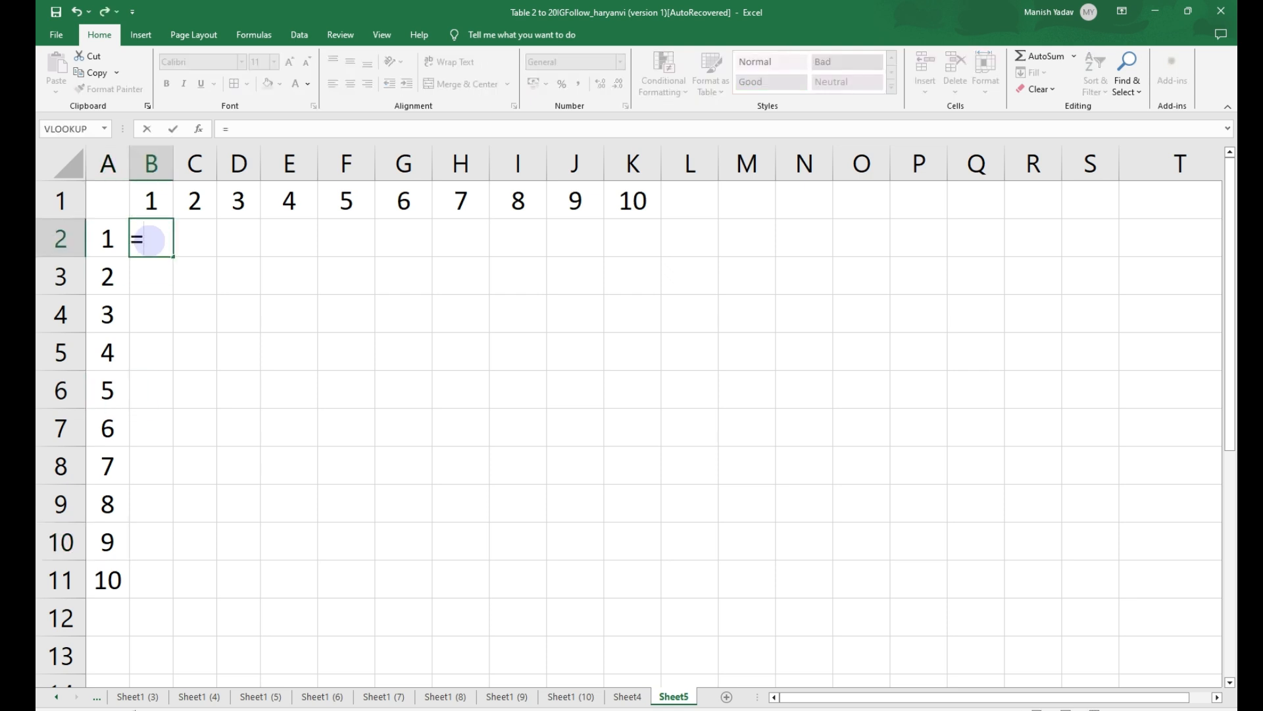
pyautogui.press('Left')
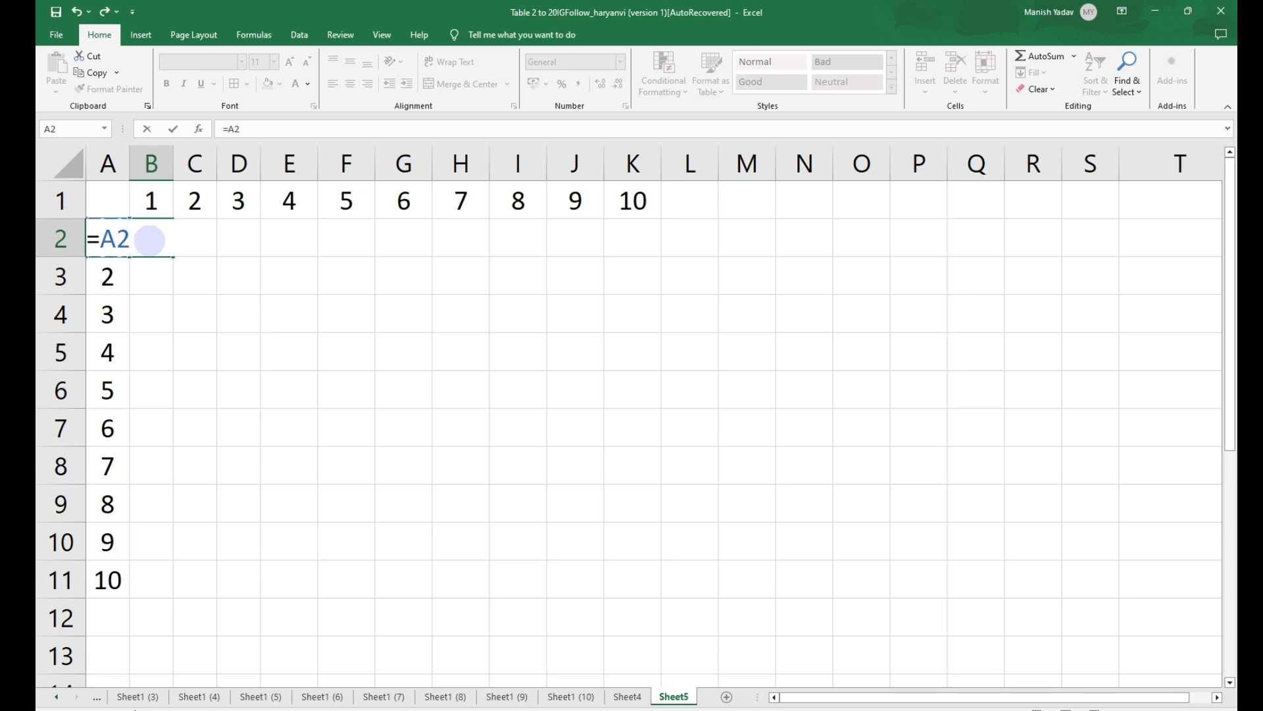
pyautogui.write('8')
pyautogui.press('BackSpace')
pyautogui.write('*')
pyautogui.press('Up')
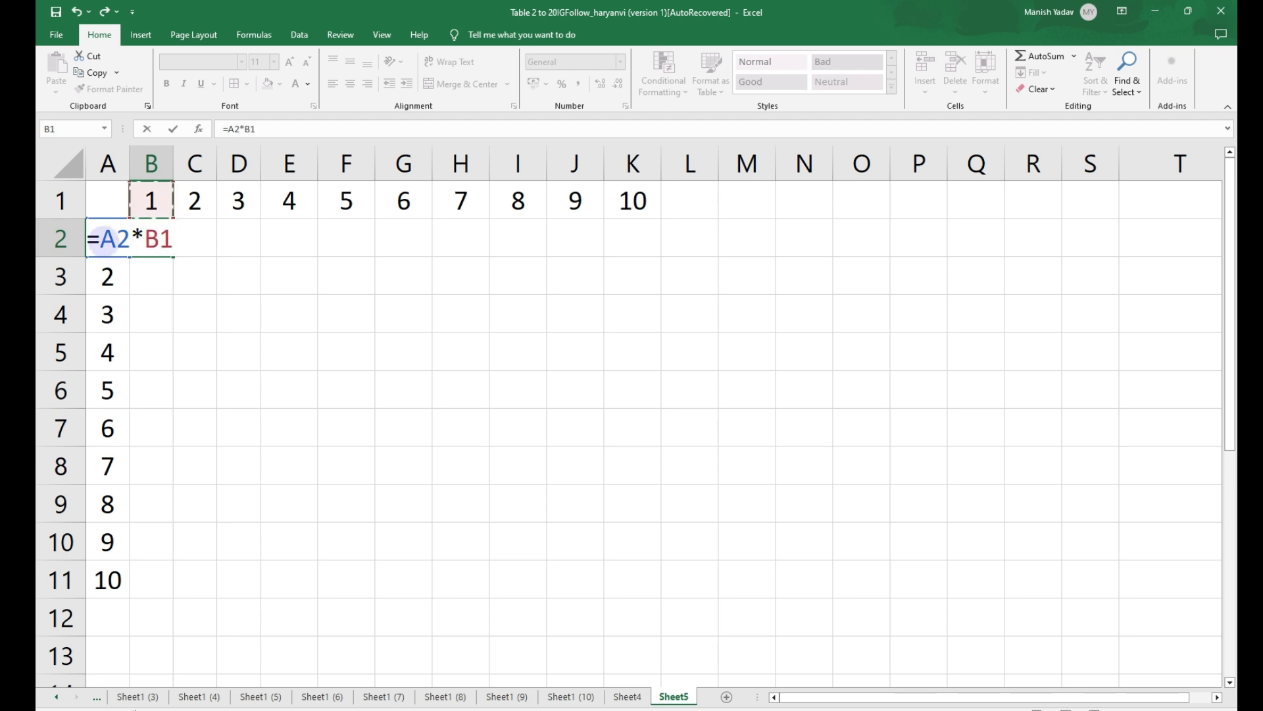
pyautogui.doubleClick(113, 238)
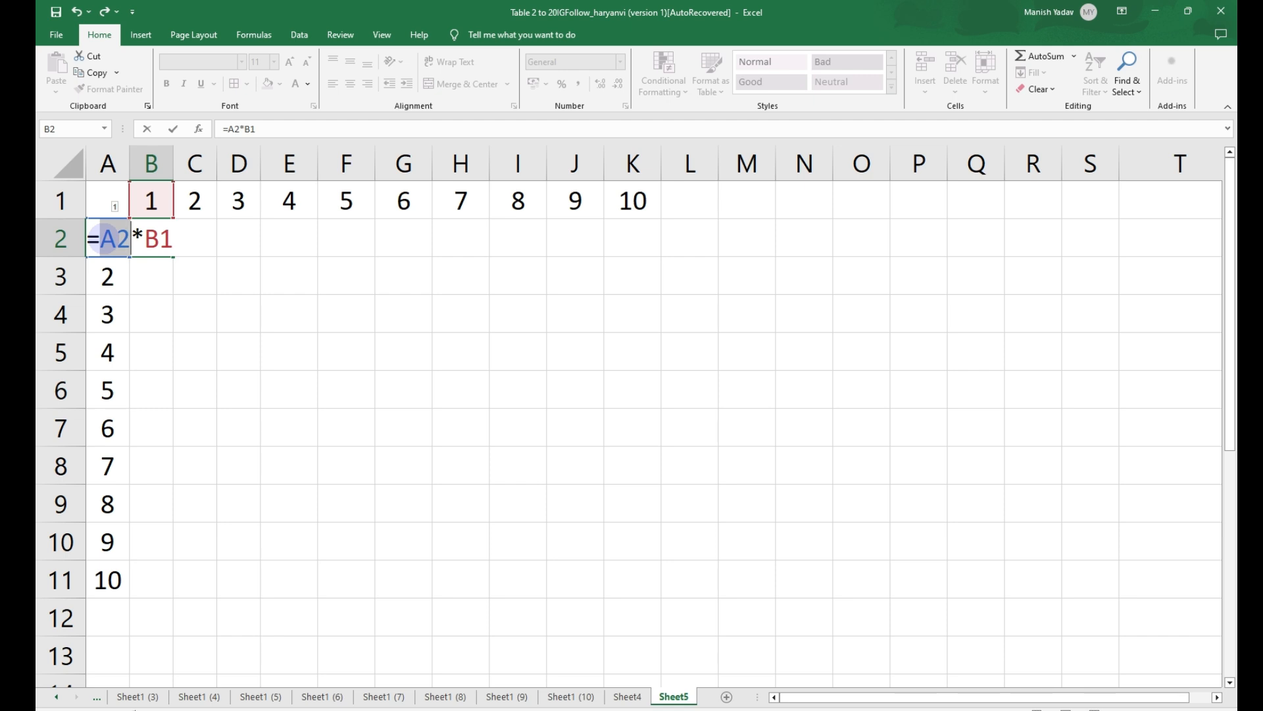
pyautogui.press('F4')
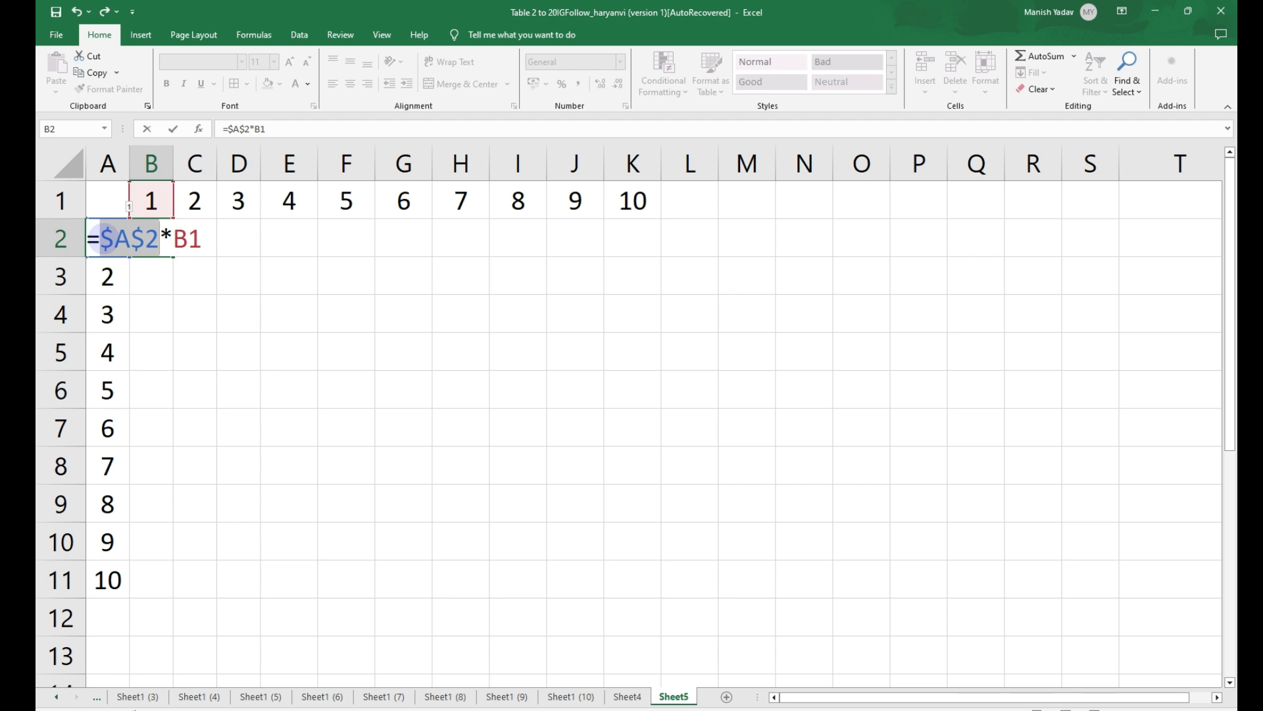
pyautogui.press('F4')
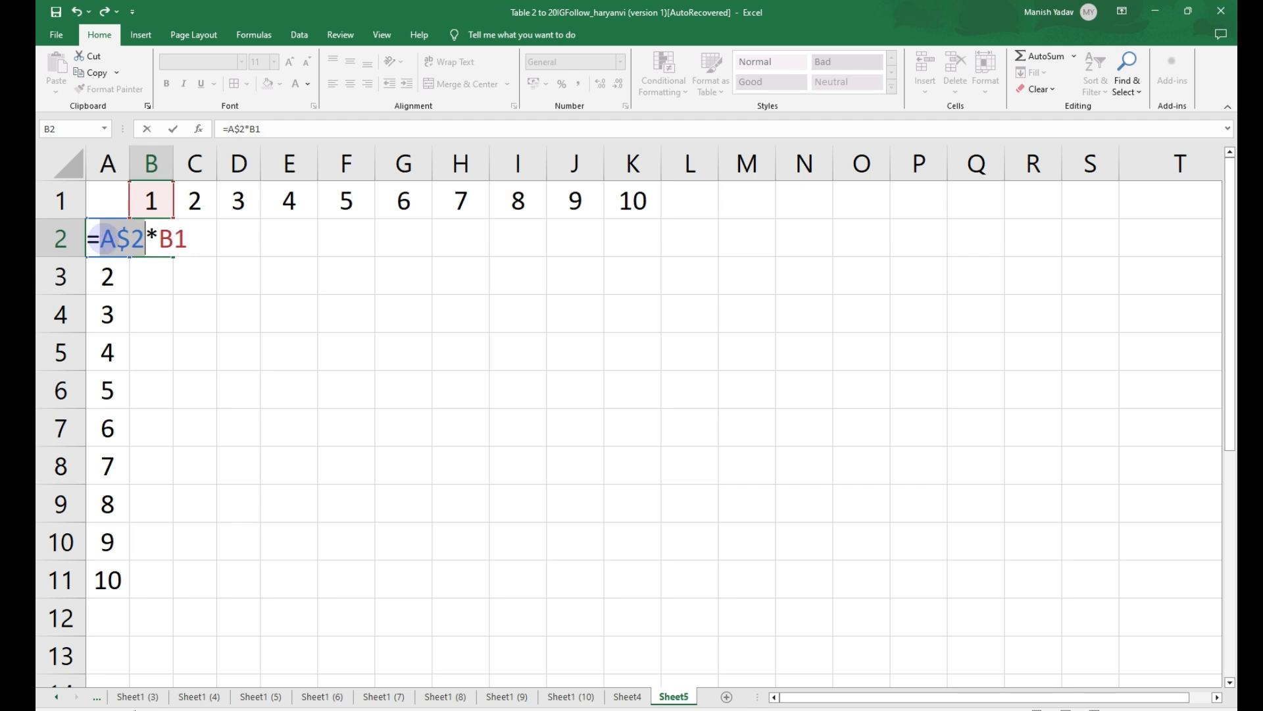
pyautogui.press('F4')
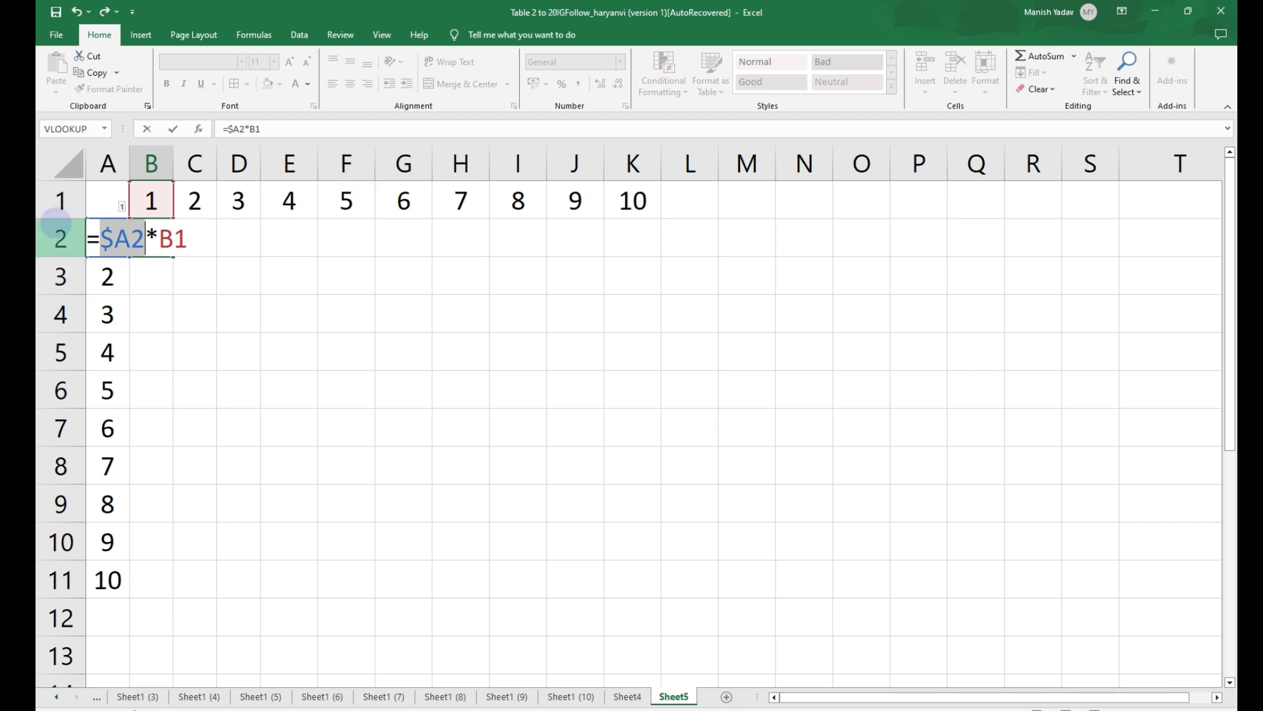
pyautogui.moveTo(60, 540); pyautogui.dragTo(59, 579)
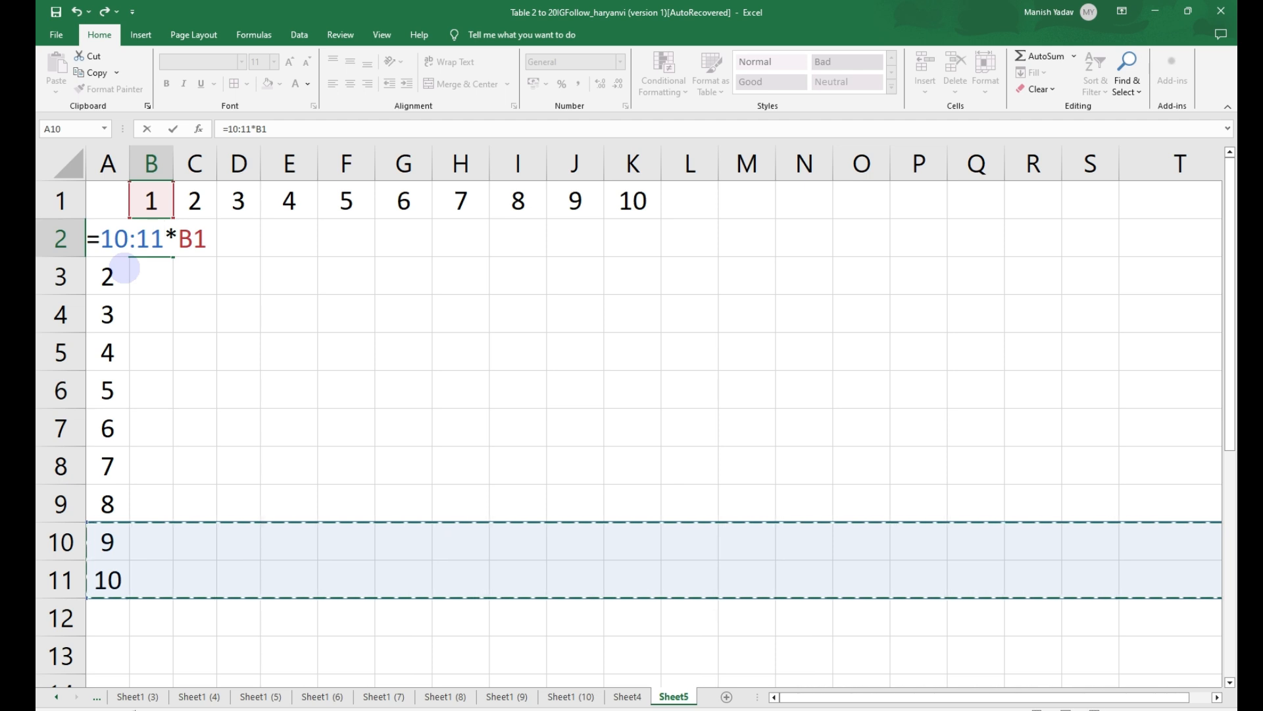
pyautogui.press('Escape')
pyautogui.moveTo(150, 163); pyautogui.dragTo(520, 164)
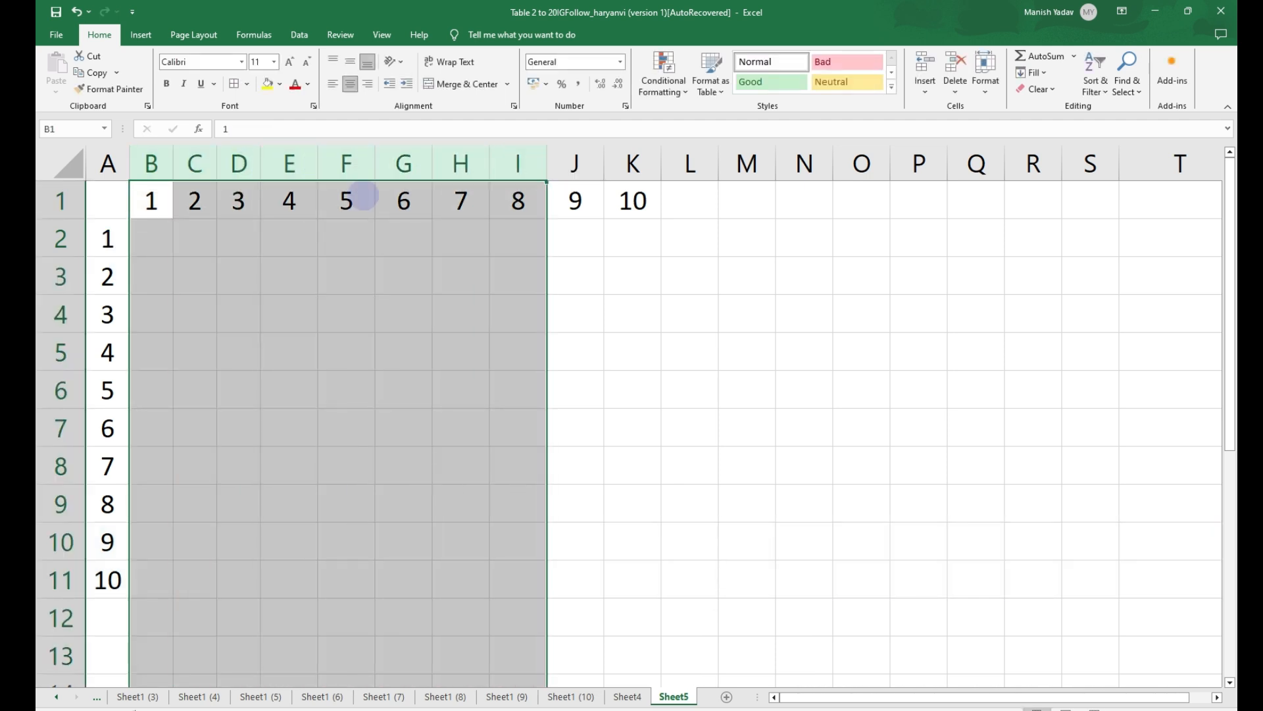
pyautogui.moveTo(60, 238); pyautogui.dragTo(60, 477)
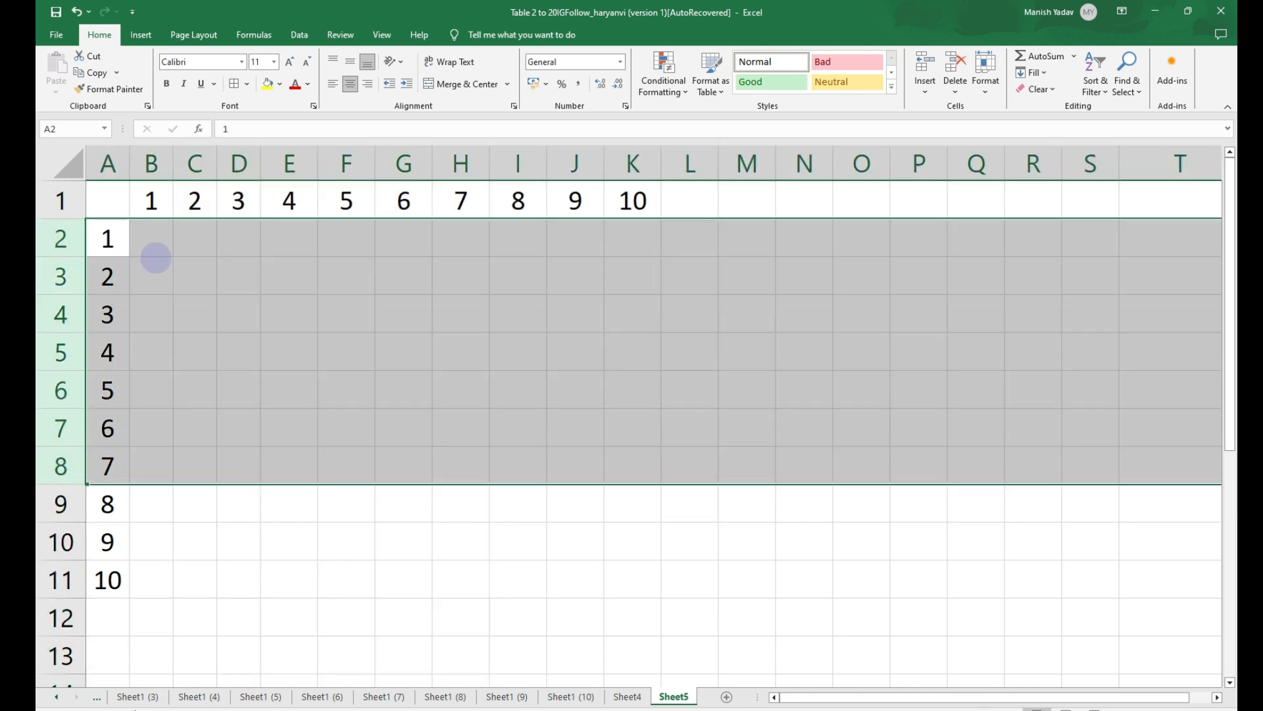
# Start a formula in cell B2 that multiplies A2 by B1.
pyautogui.click(150, 243)
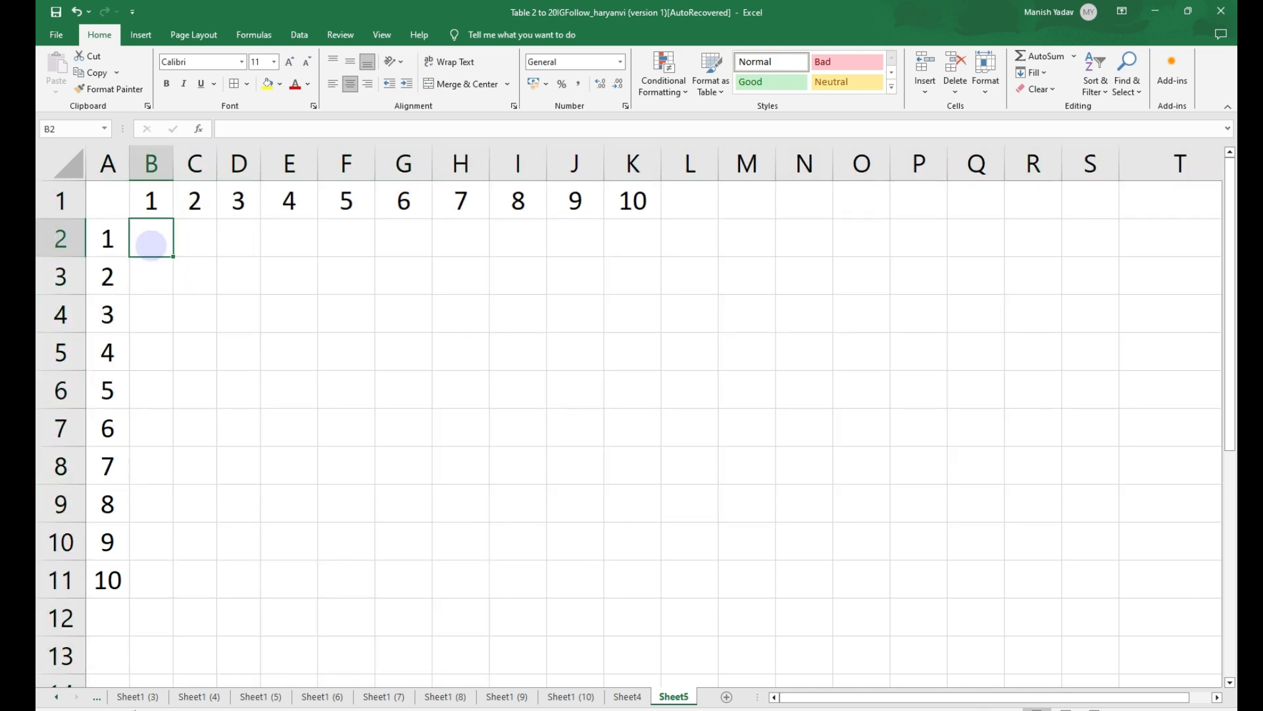
pyautogui.write('=')
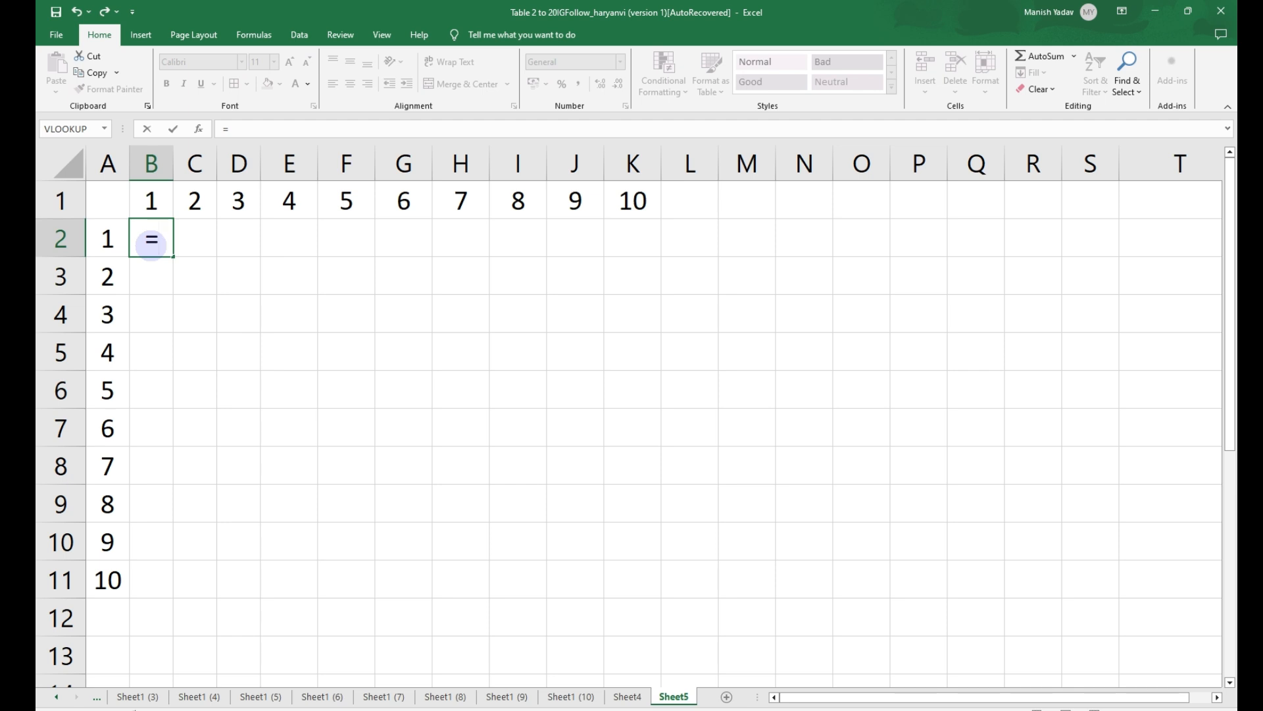
pyautogui.press('Left')
pyautogui.write('*')
pyautogui.press('Up')
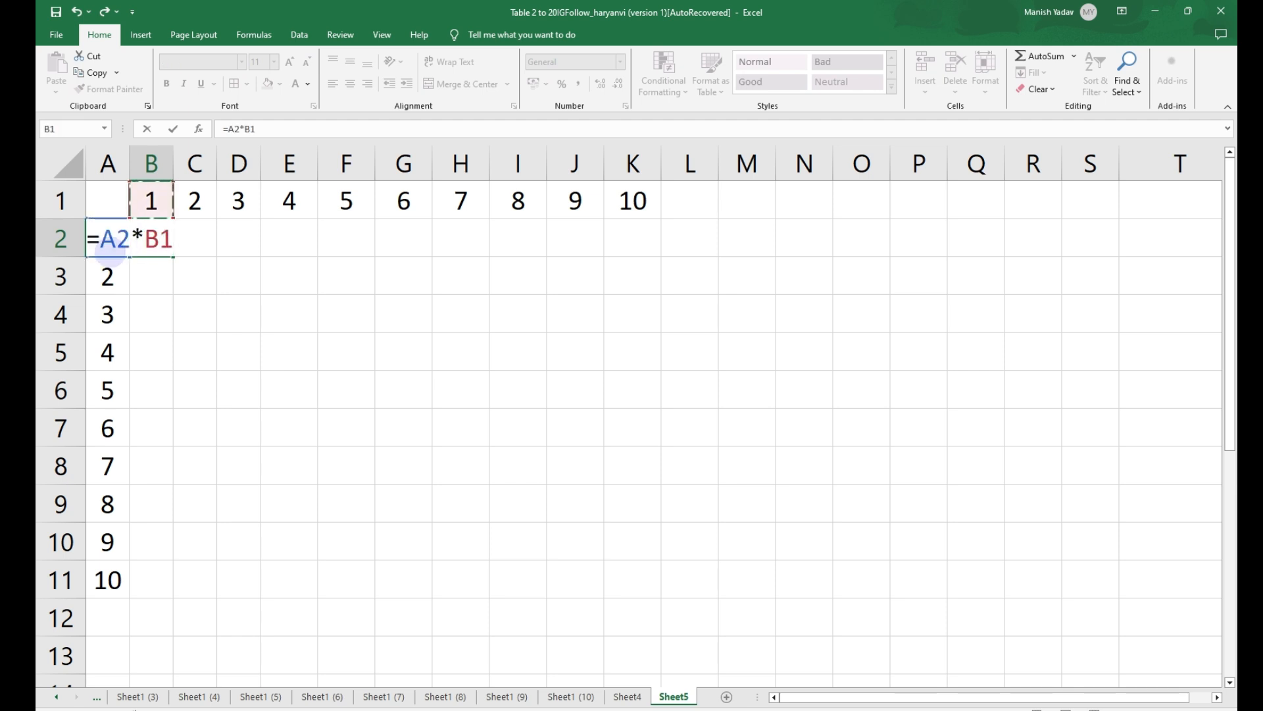
# Lock column A and row 1 in the B2 formula as =$A2*B$1 and commit it.
pyautogui.click(104, 239)
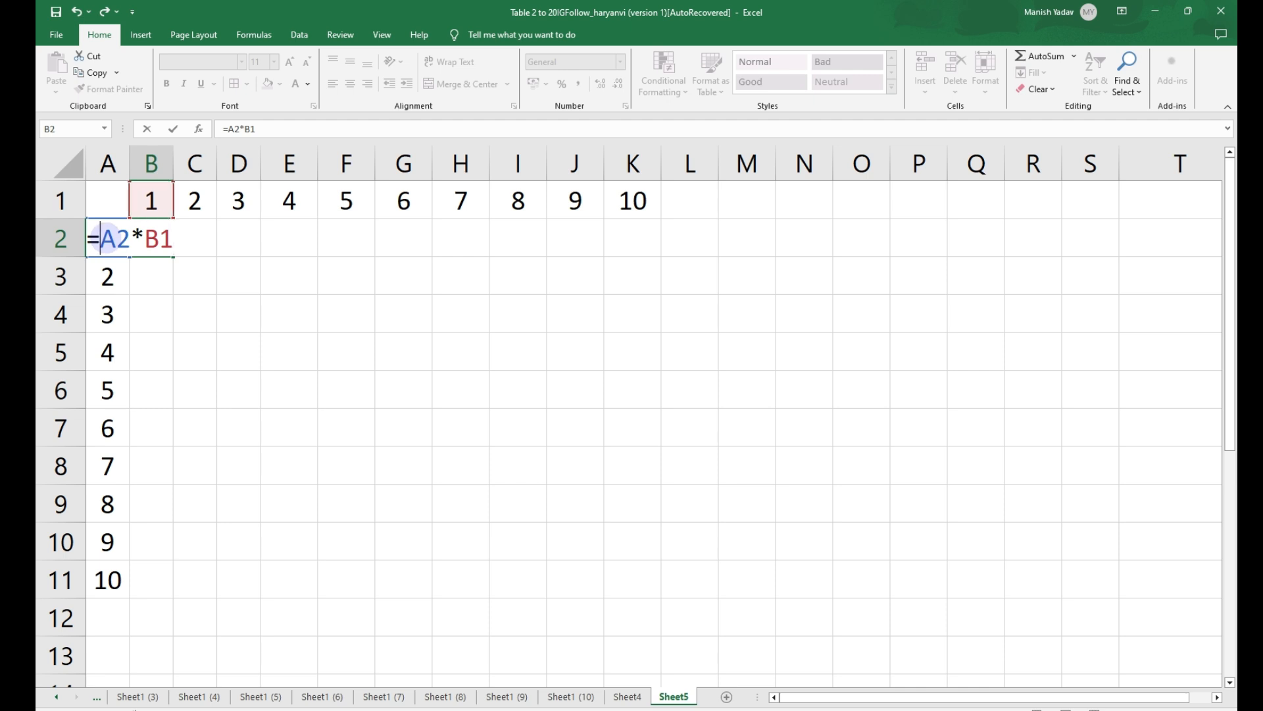
pyautogui.doubleClick(111, 239)
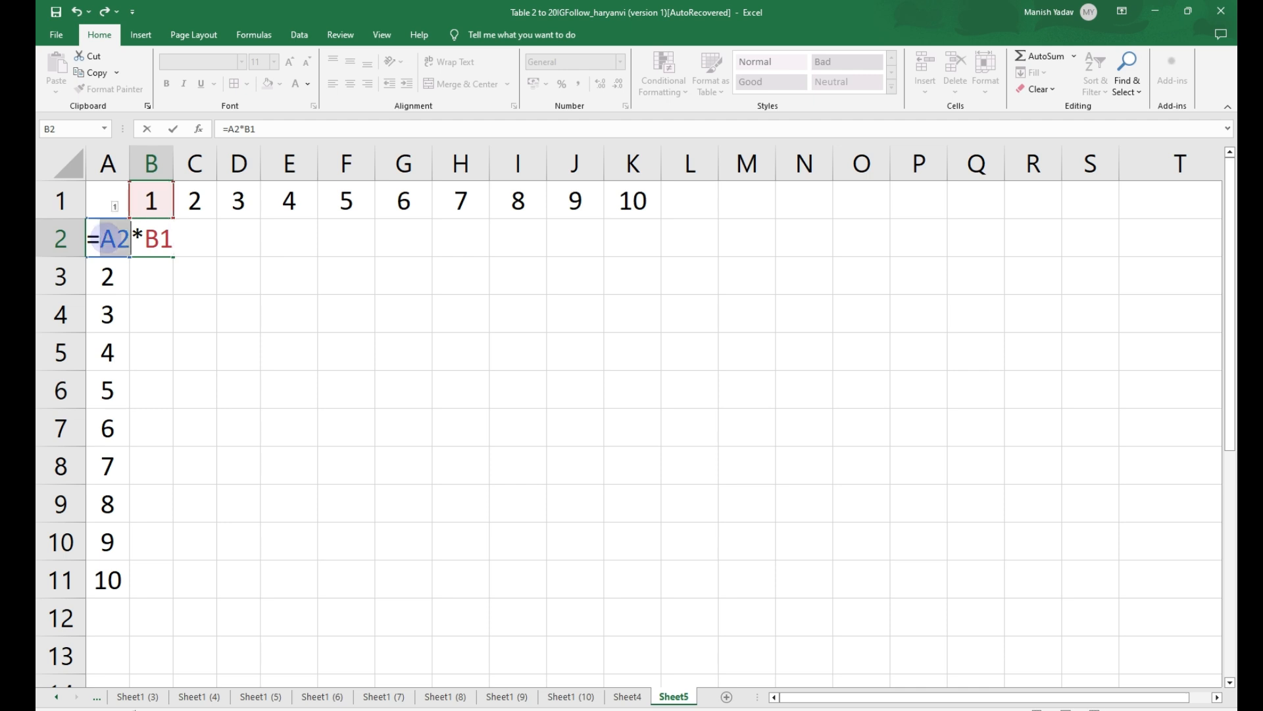
pyautogui.press('F4')
pyautogui.press('F4')
pyautogui.press('F4')
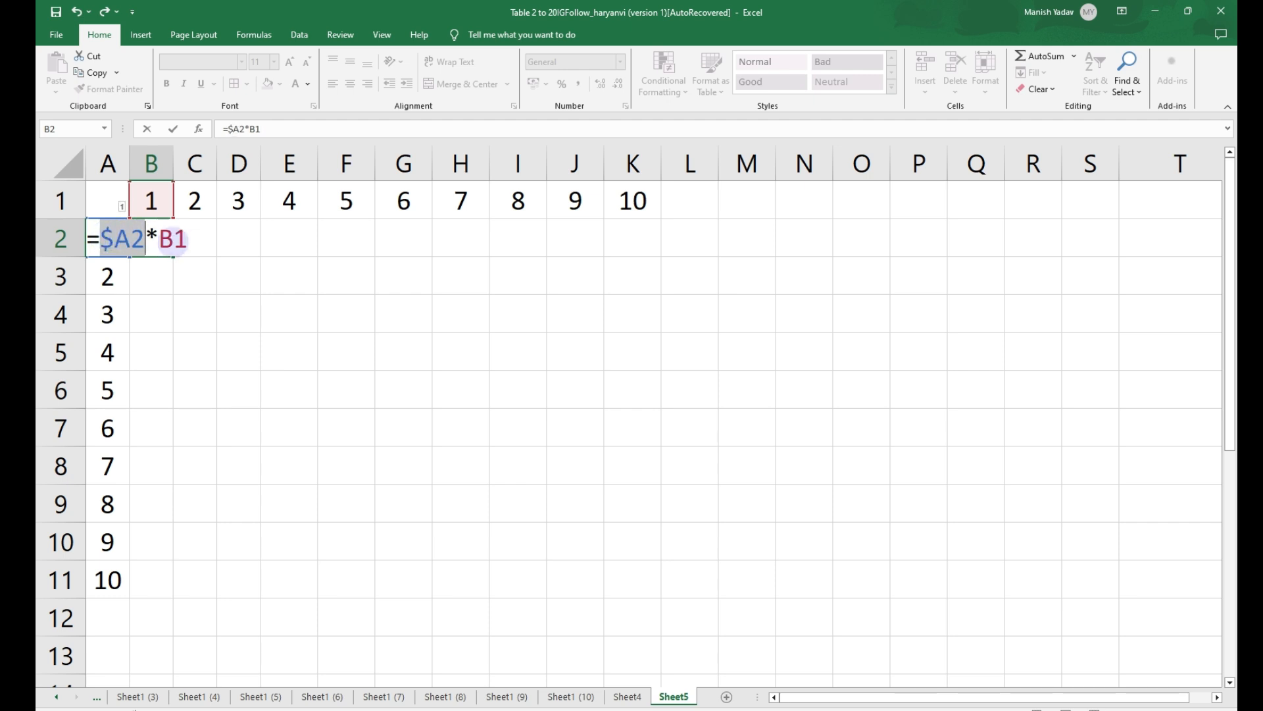
pyautogui.click(175, 238)
pyautogui.doubleClick(175, 238)
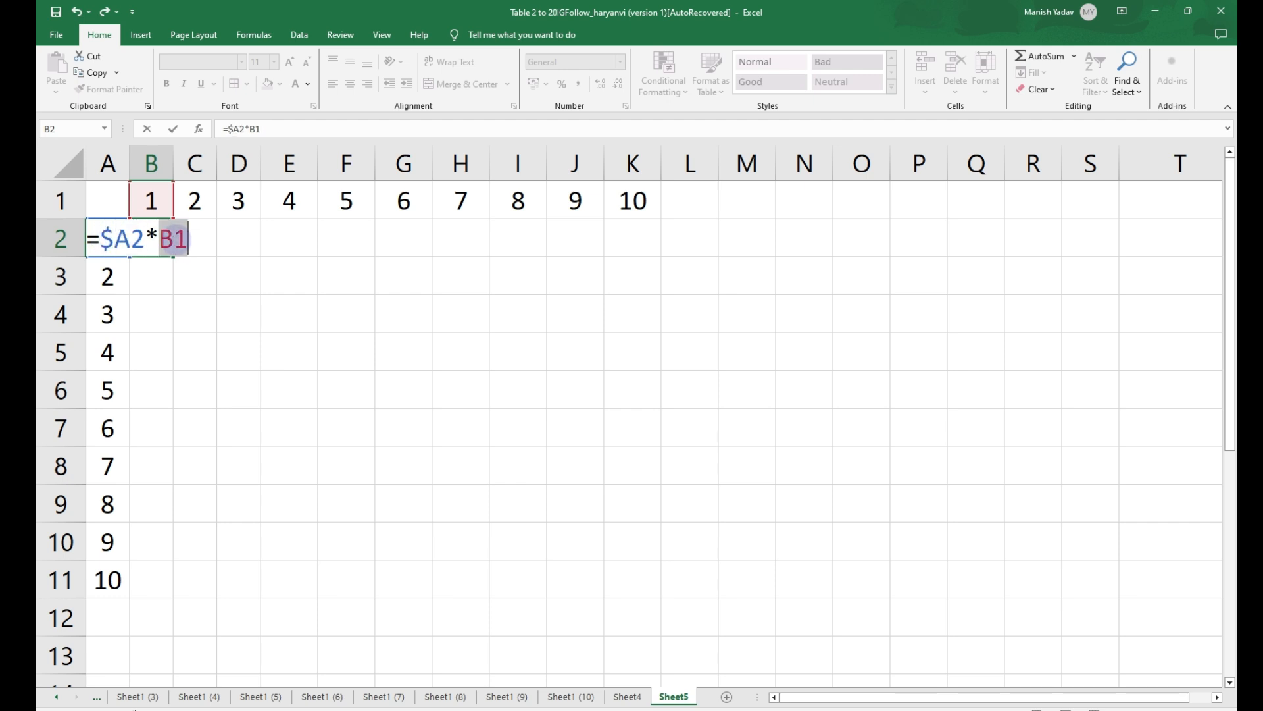
pyautogui.press('F4')
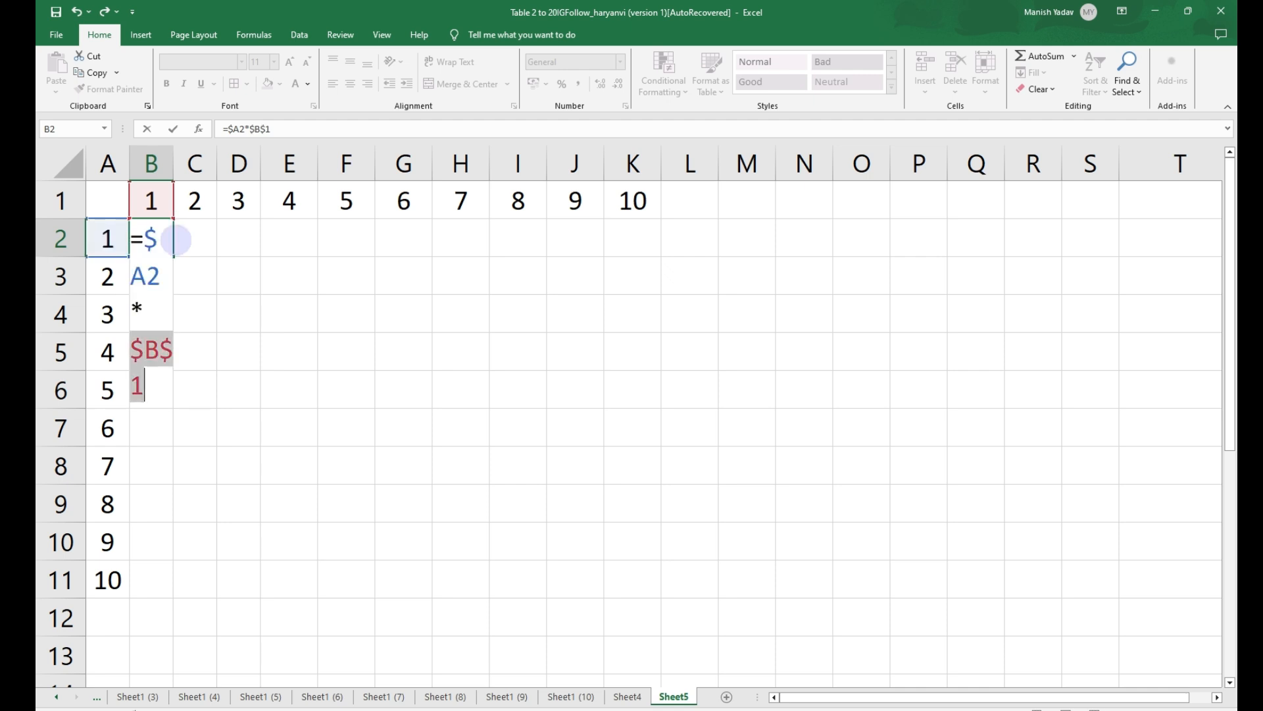
pyautogui.press('F4')
pyautogui.press('Return')
# Fill the formula from B2 across and down through L11.
pyautogui.click(169, 243)
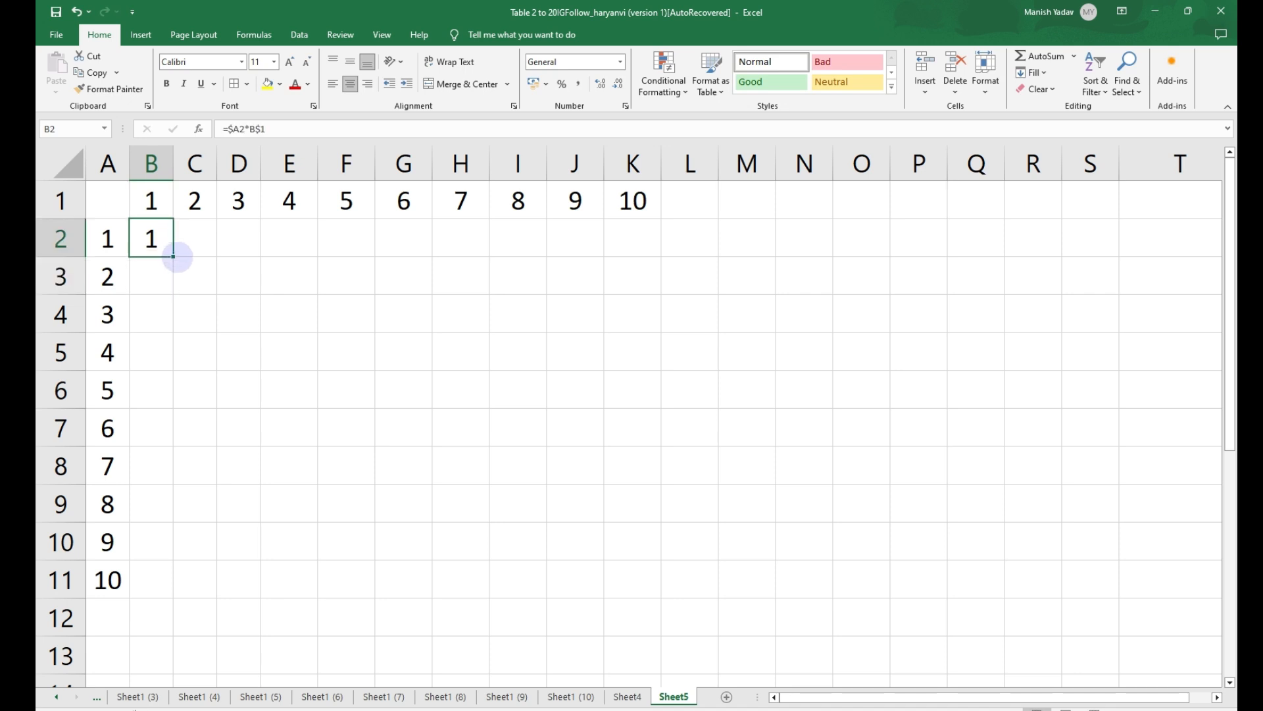
pyautogui.moveTo(175, 256); pyautogui.dragTo(722, 579)
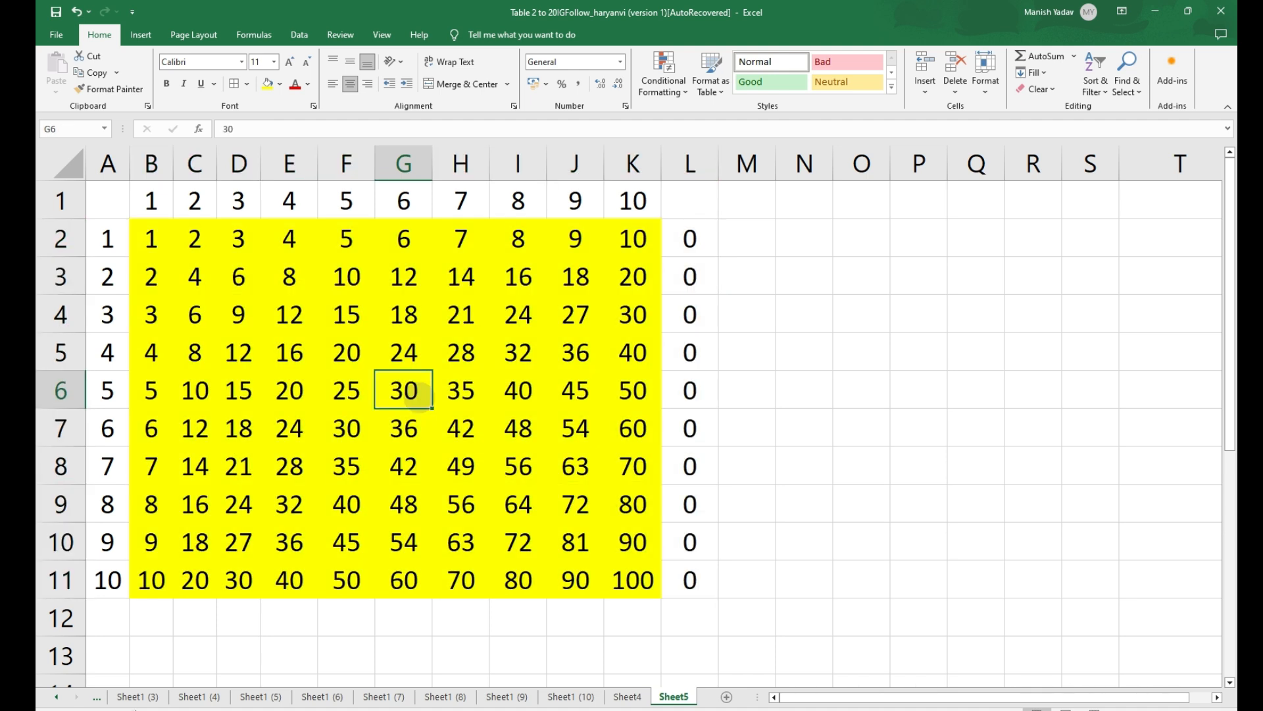